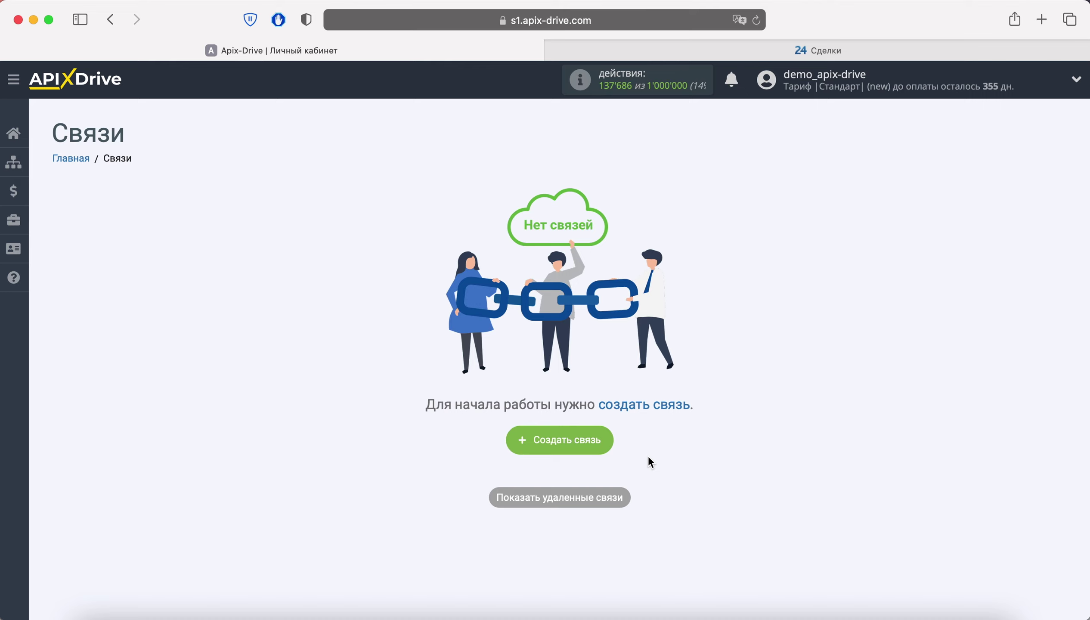
Create a new connection and choose Google Sheets as its data source system.
click(565, 443)
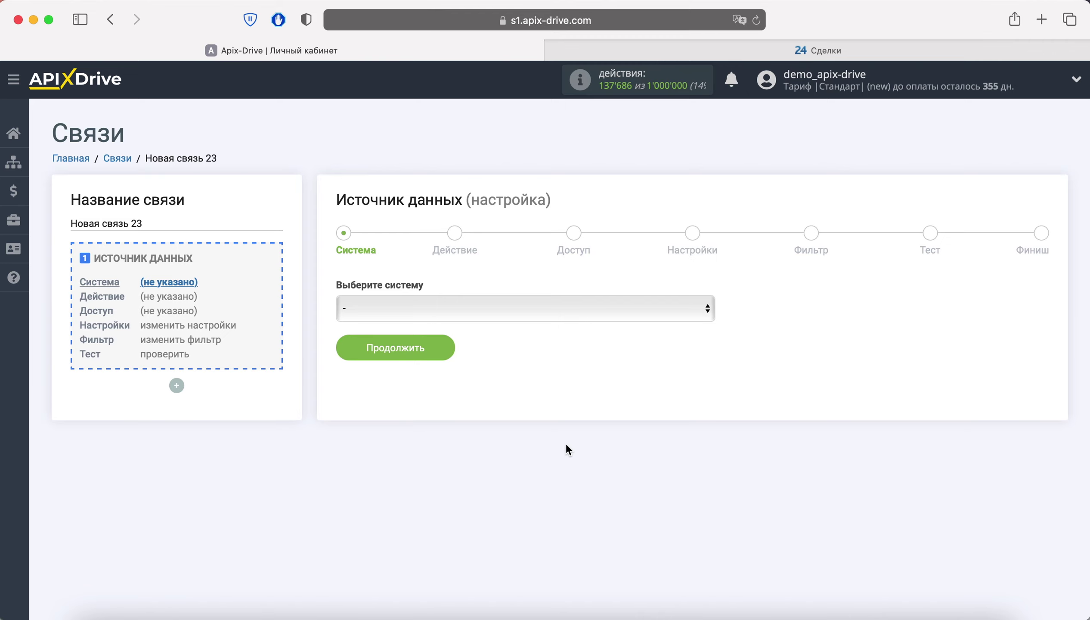
click(546, 314)
scroll(534, 456, down, 5)
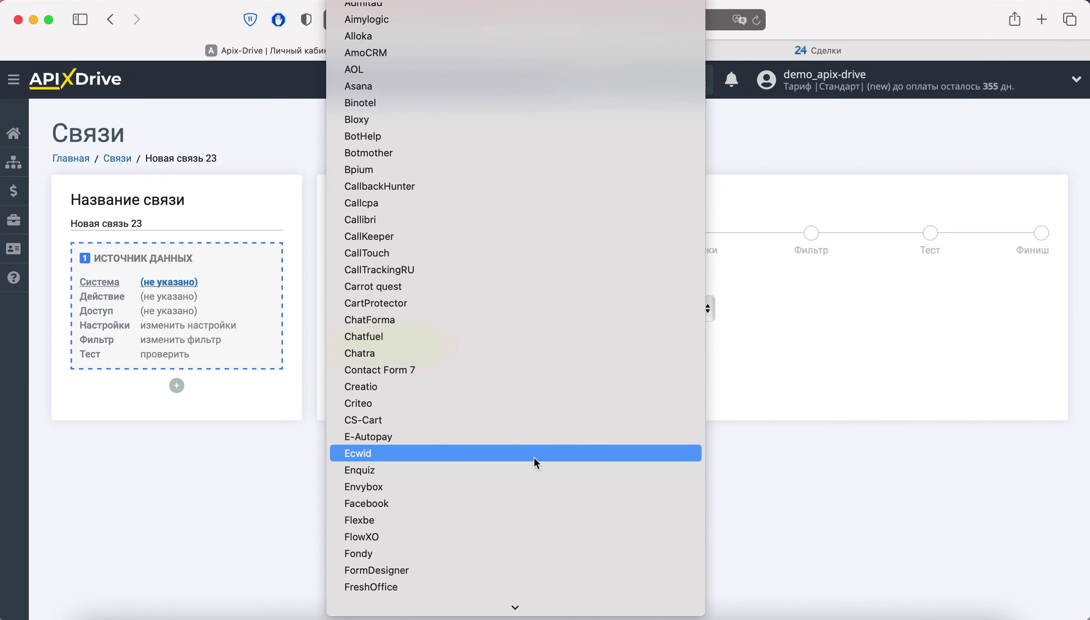
scroll(534, 455, down, 7)
scroll(524, 475, down, 5)
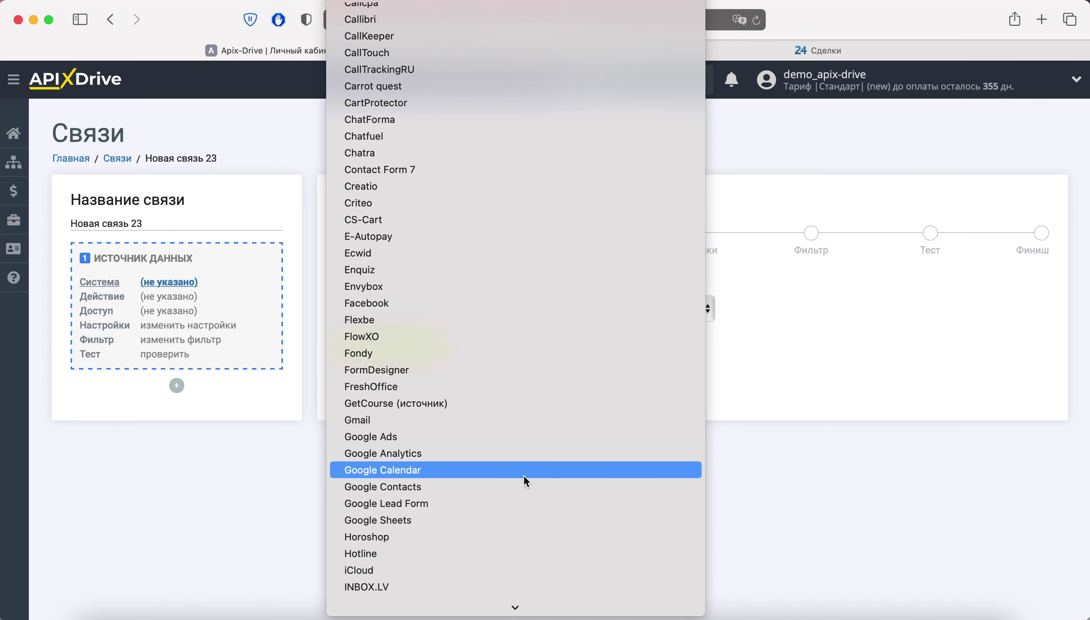
click(505, 519)
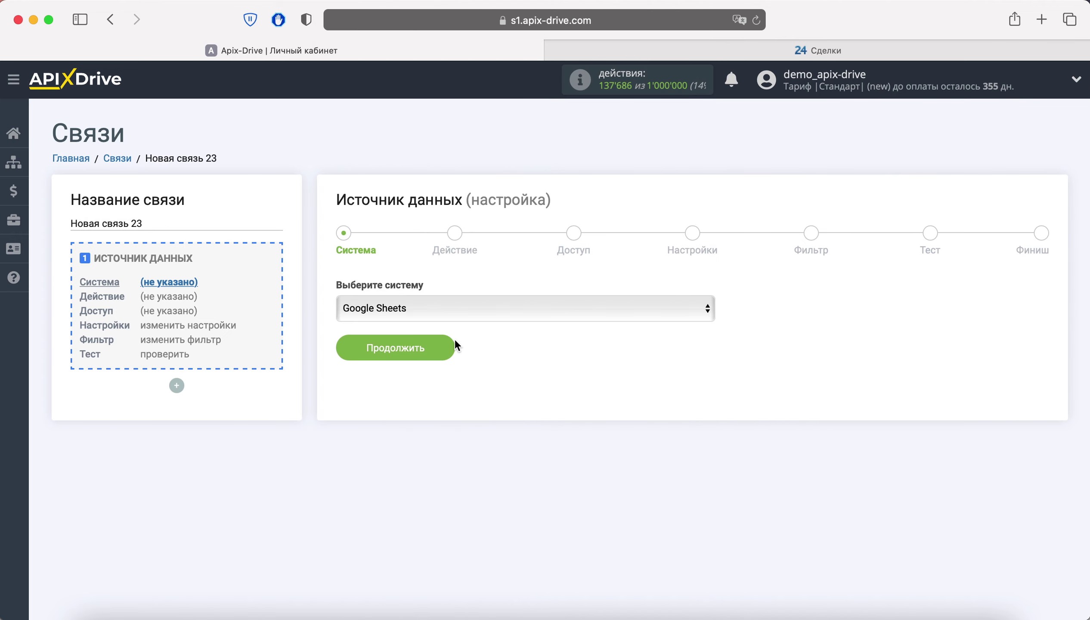
click(452, 342)
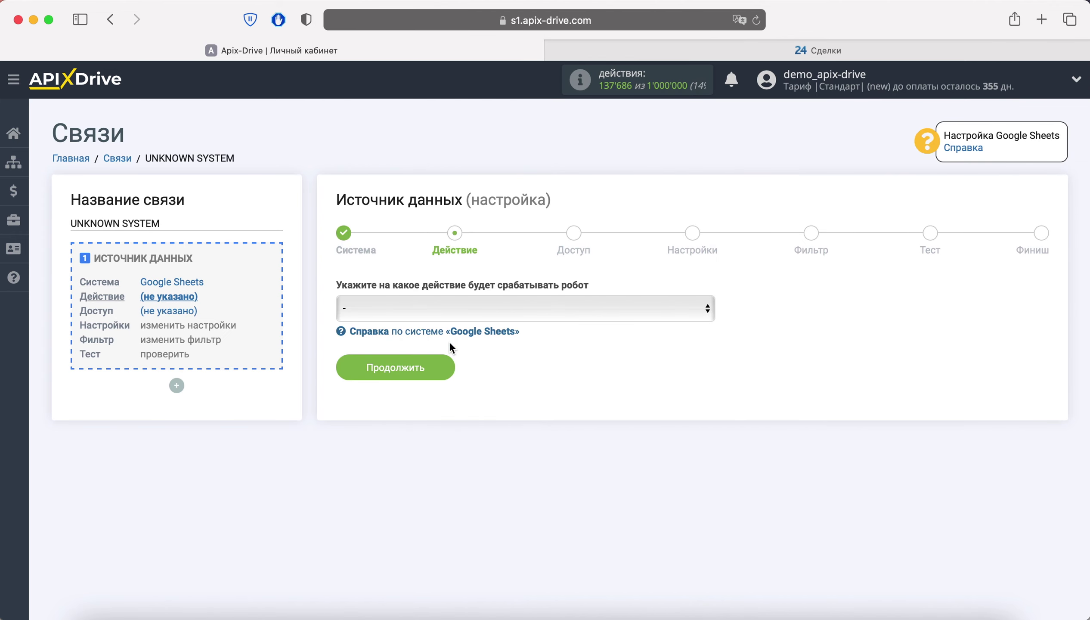
Set the data source action to «Загрузить строки (новые)» and continue to the access stage.
click(451, 308)
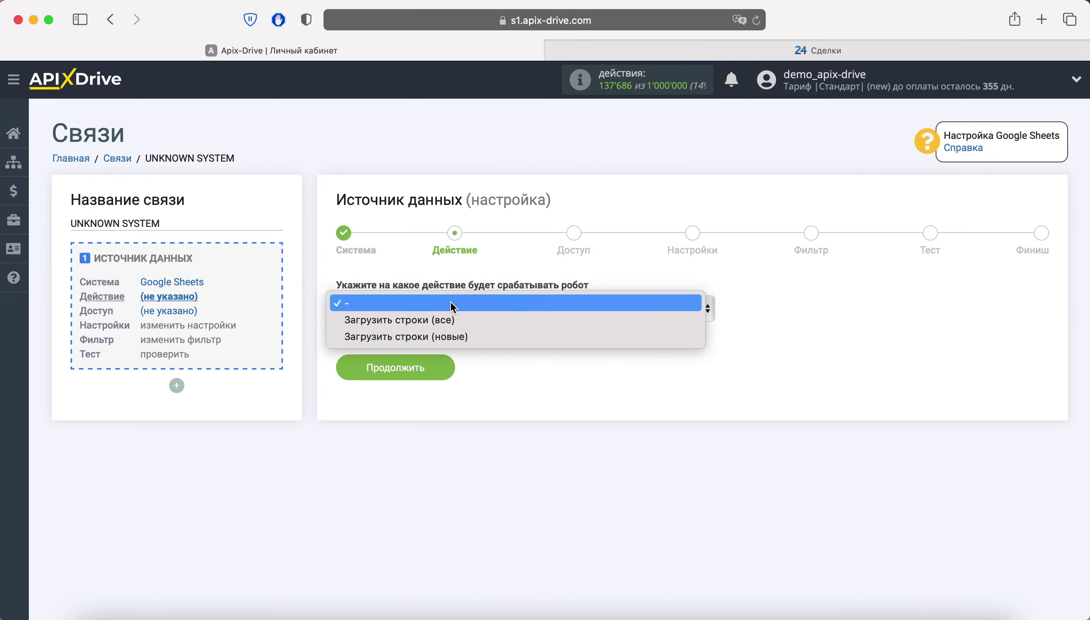
click(479, 335)
click(422, 367)
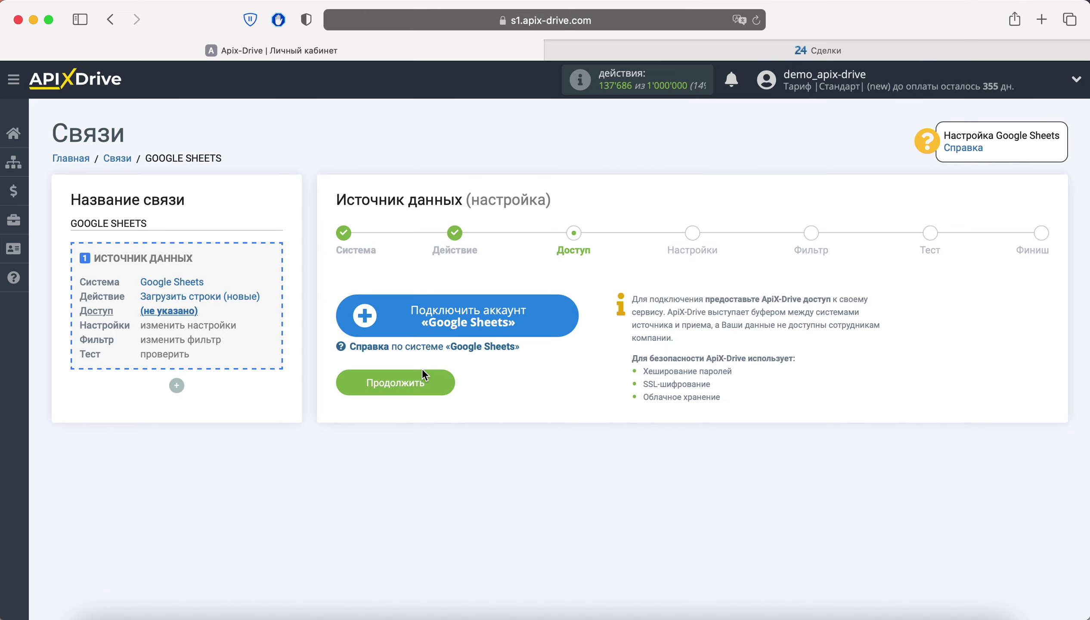
Connect the Google Sheets account with its e-mail and account password, grant access, and continue with that login.
click(423, 322)
click(377, 329)
click(411, 455)
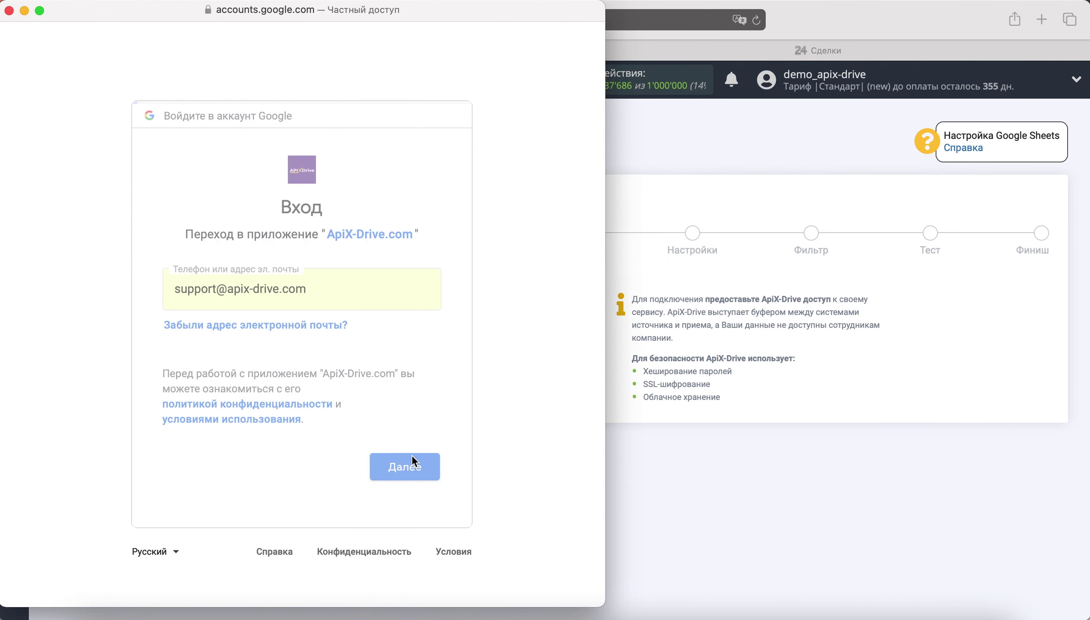
click(319, 341)
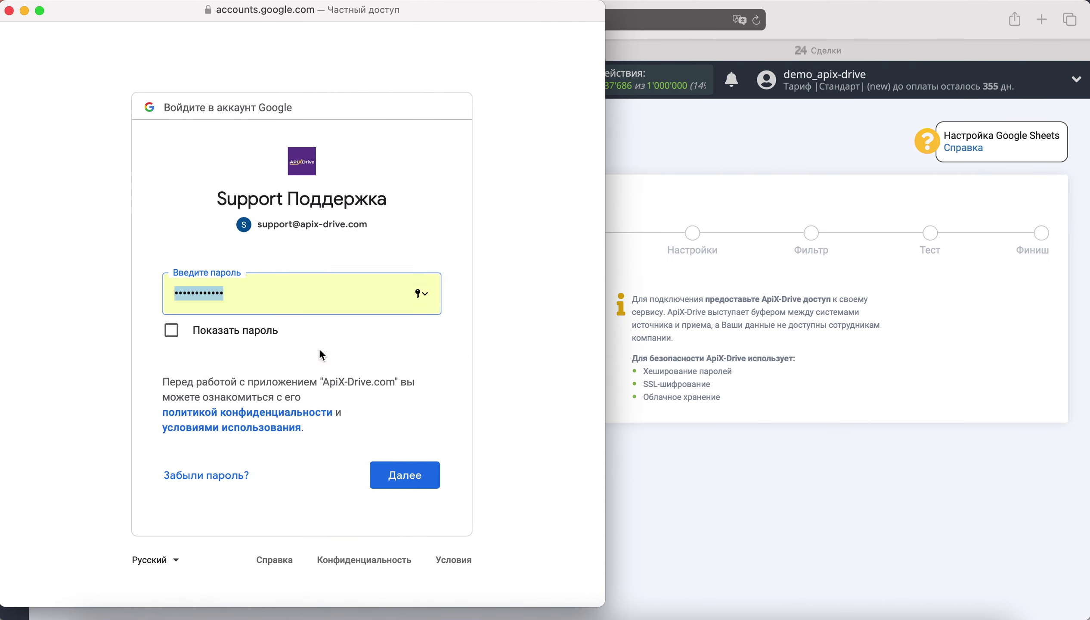
click(409, 472)
click(411, 573)
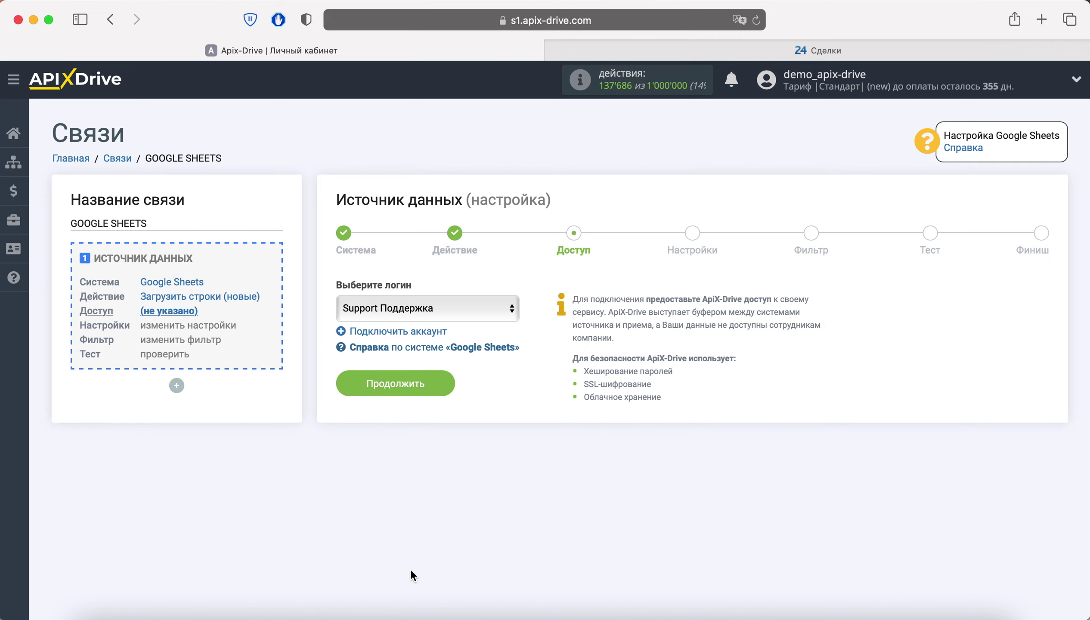
click(437, 382)
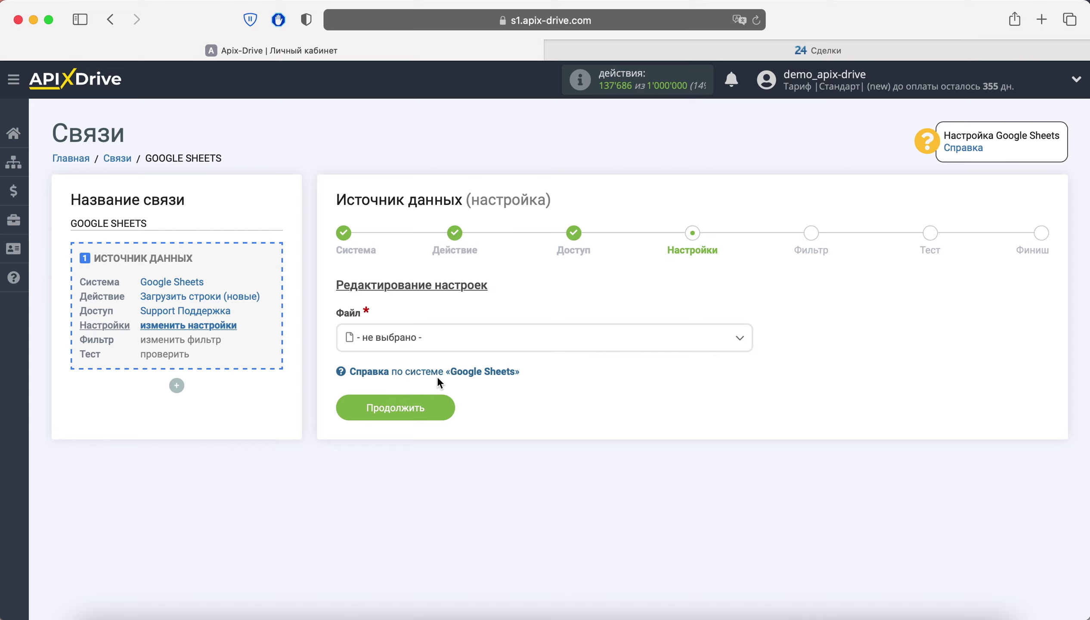
Configure the source with file Таблица_Источник, sheet «Прием v2» and data loading from row 1, and save the settings.
click(441, 343)
click(435, 469)
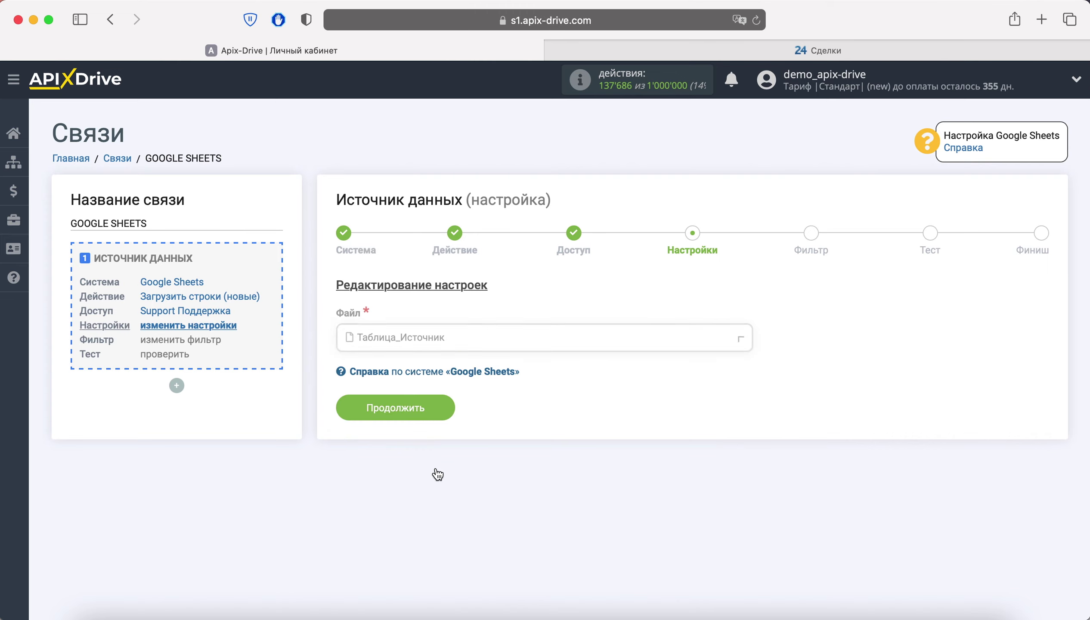
click(436, 408)
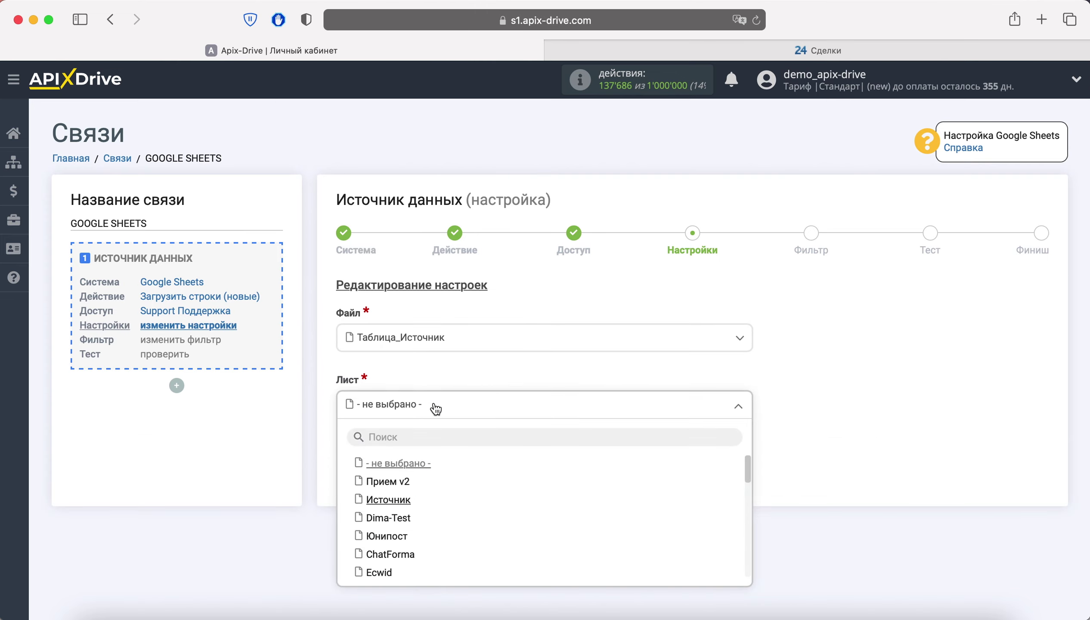
click(400, 480)
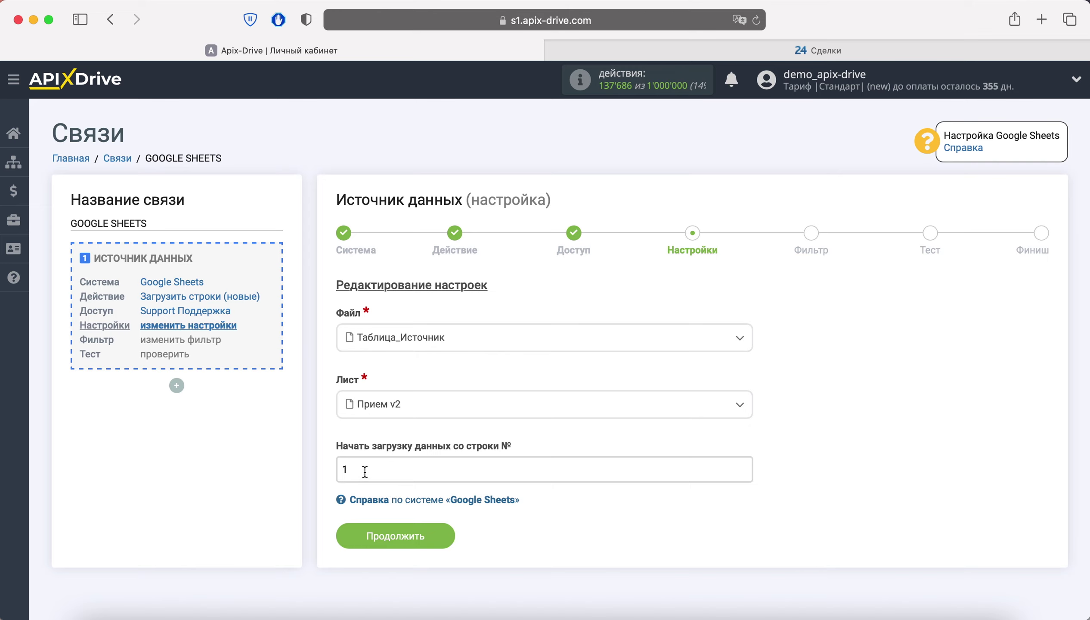
drag(359, 471, 342, 469)
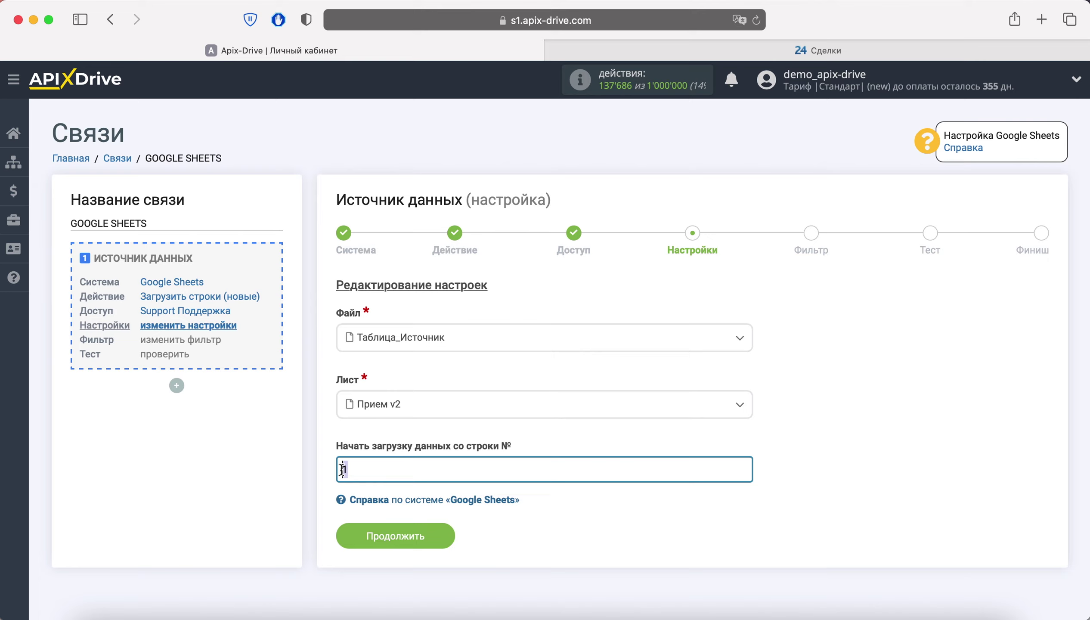
text(1)
click(421, 535)
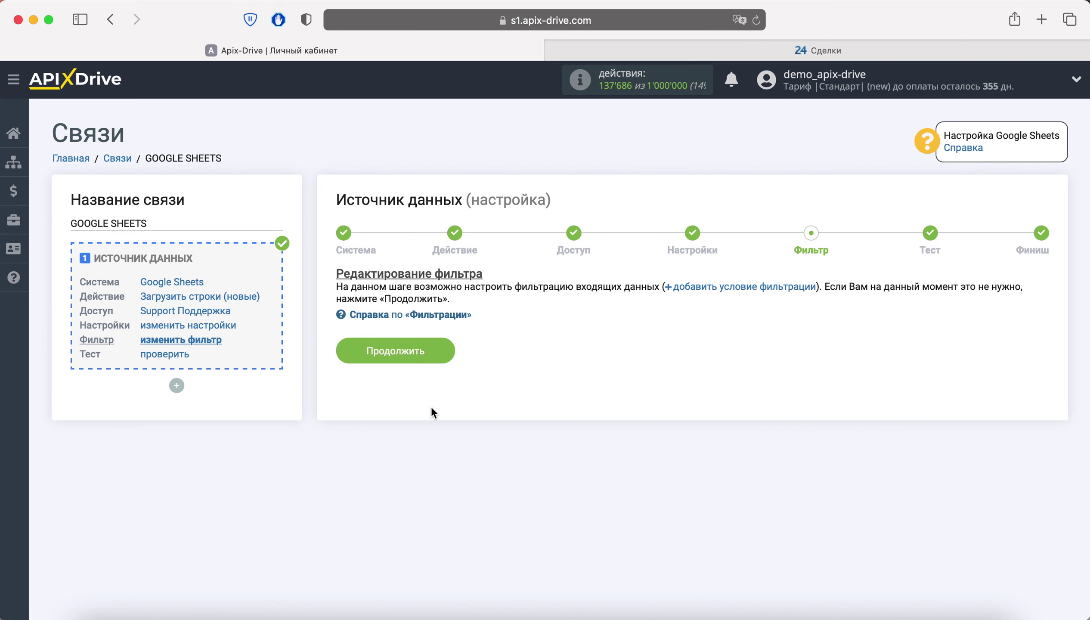
Finish the data source without filter conditions, accepting the test data, and start the data reception setup.
click(425, 349)
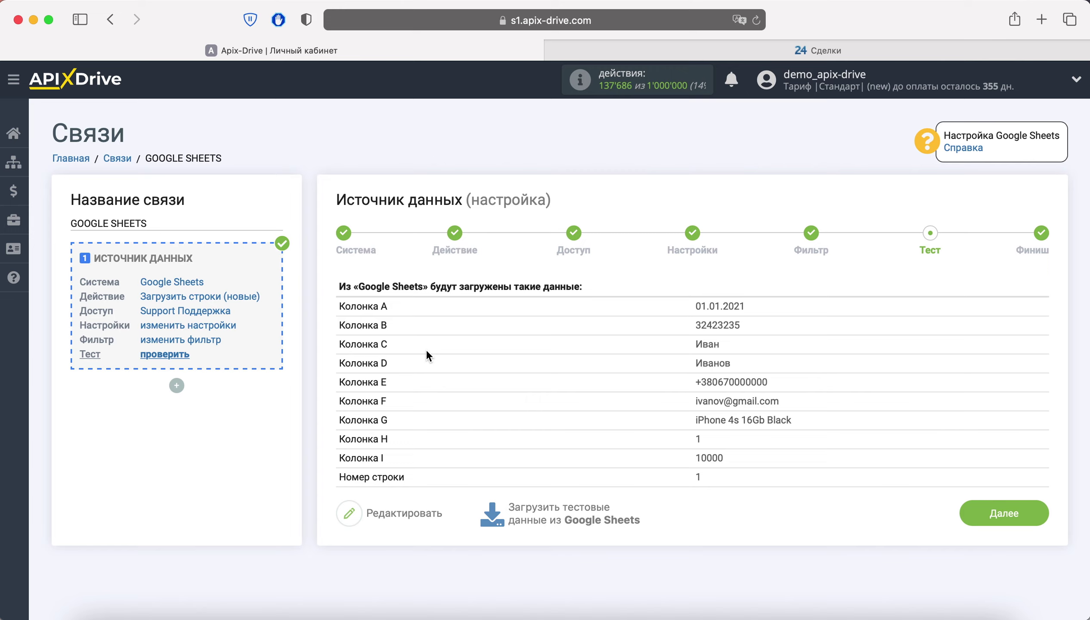
click(986, 515)
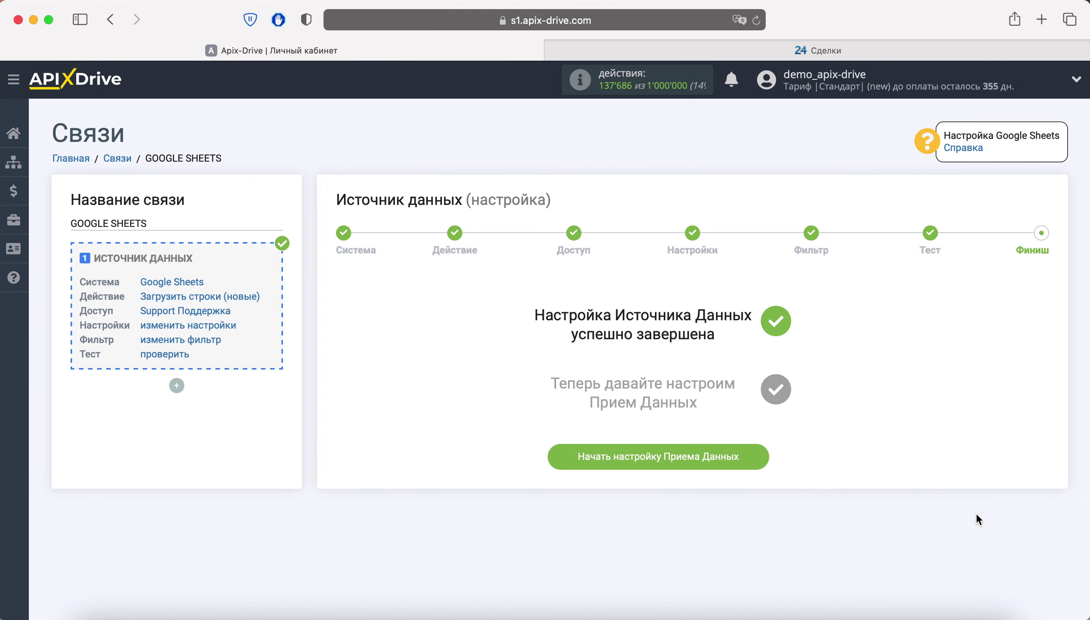
click(730, 451)
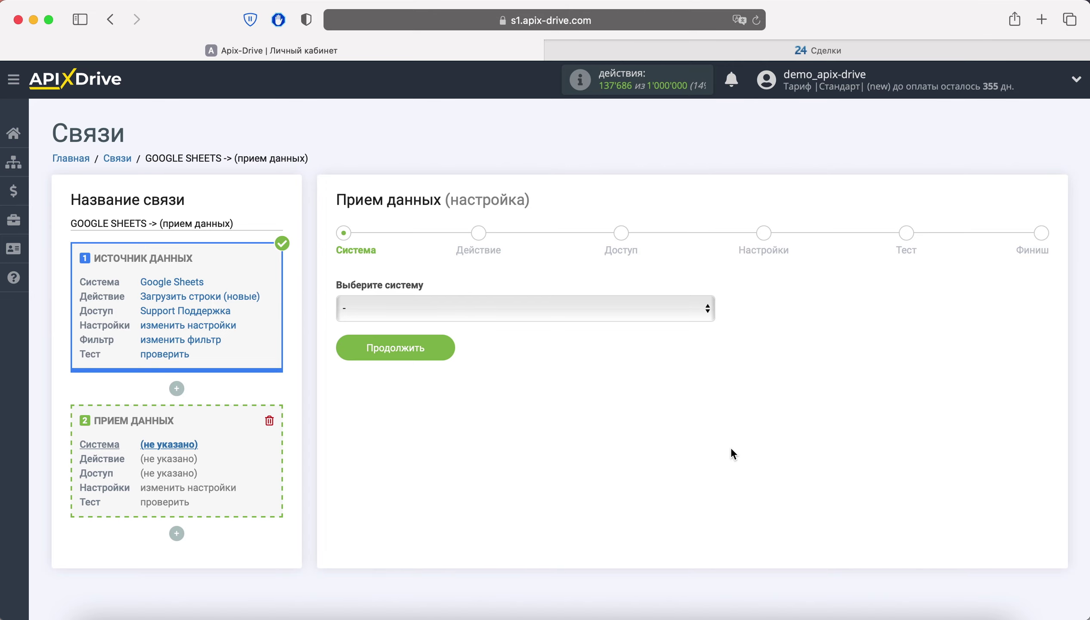
Choose Битрикс24 as the system that receives the data and continue.
click(569, 319)
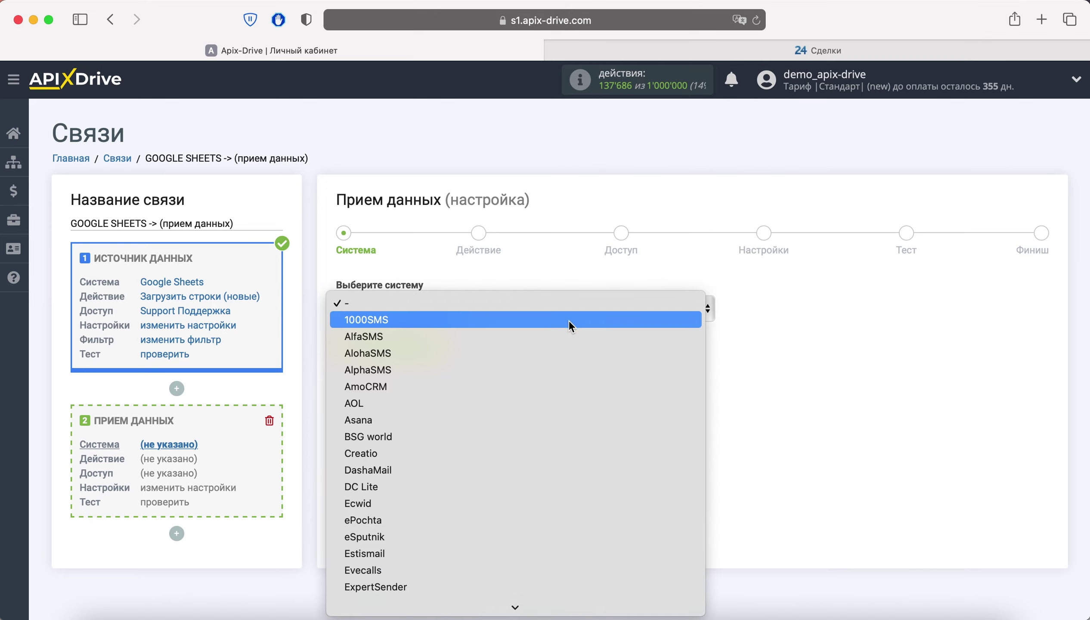
scroll(563, 403, down, 15)
scroll(564, 403, down, 20)
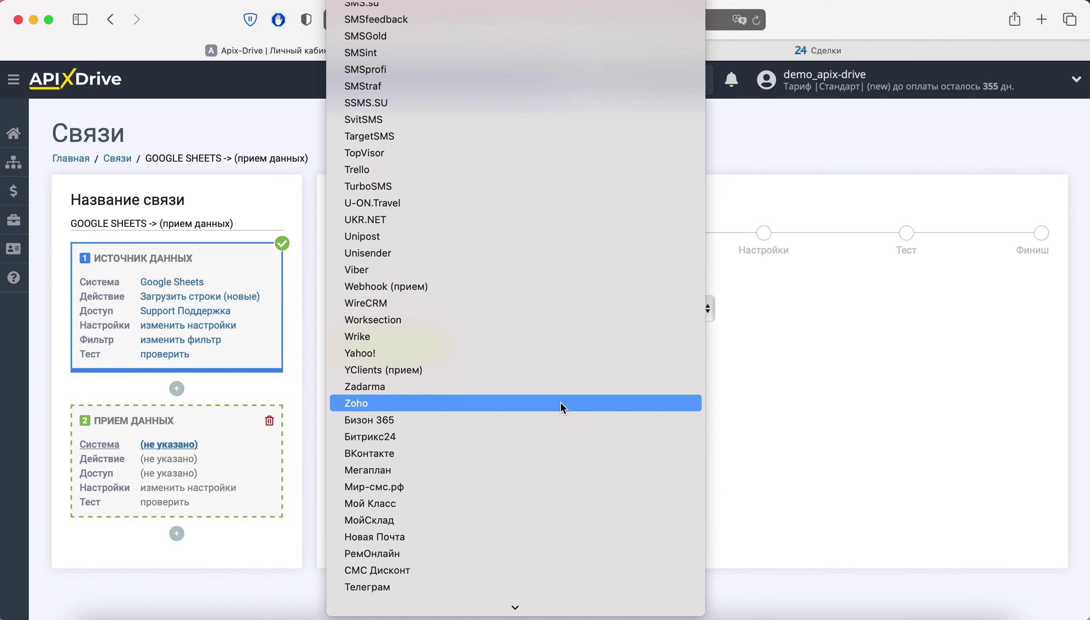
click(474, 436)
click(440, 348)
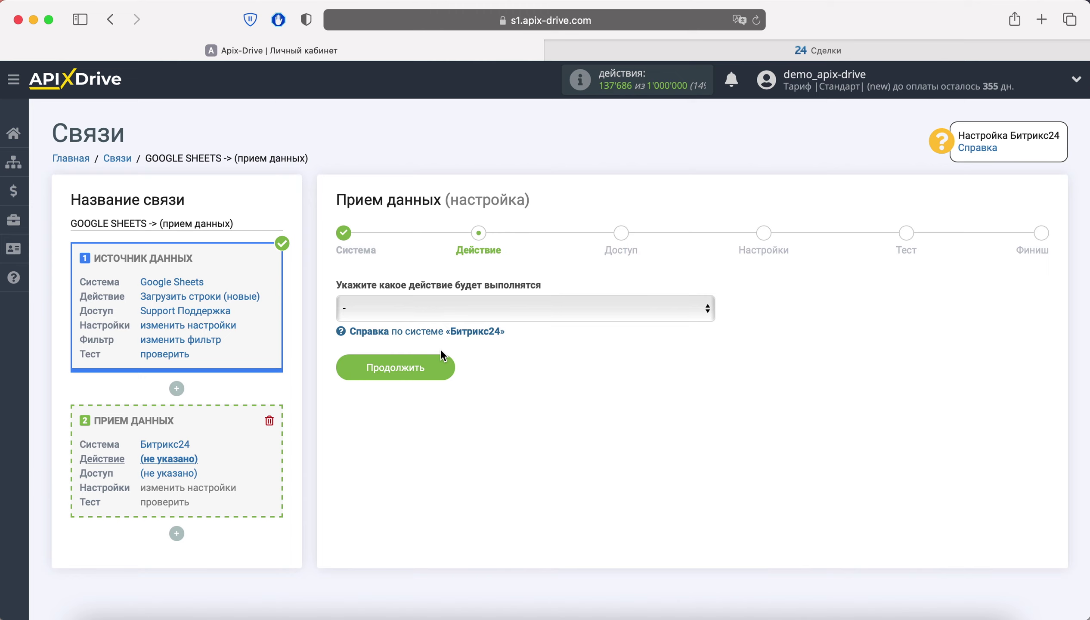
Set the Битрикс24 action to «Отправка сделок» and continue to the access stage.
click(449, 315)
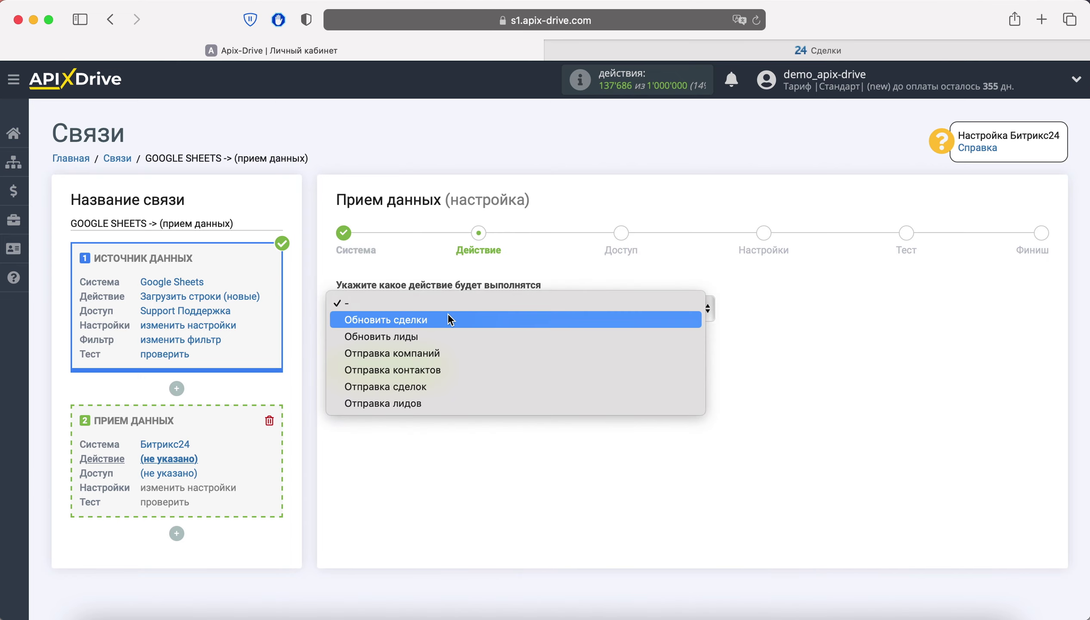
click(443, 388)
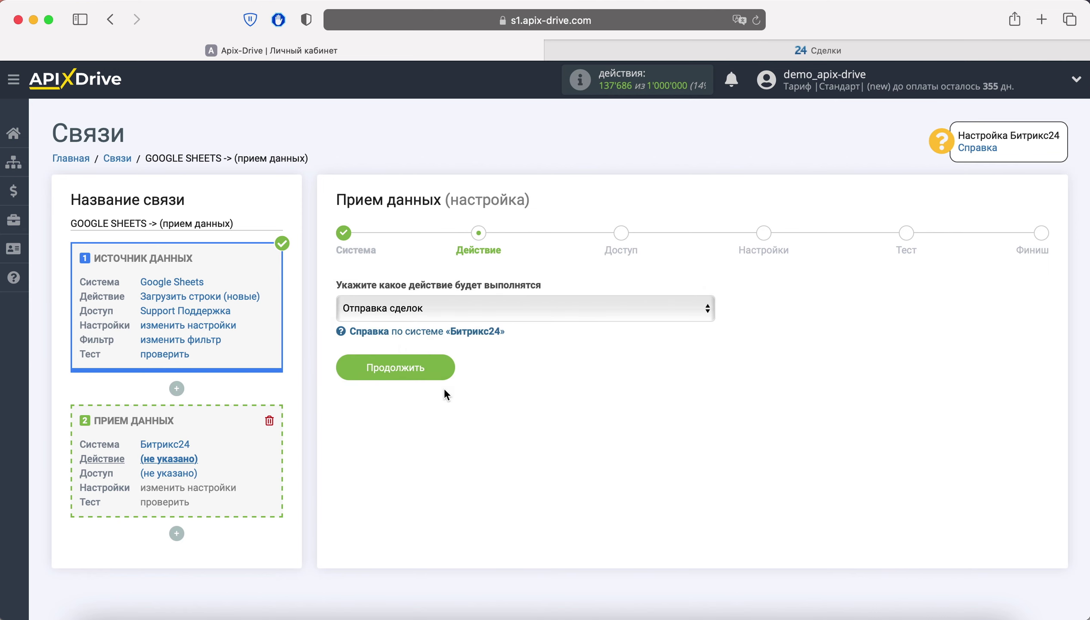
click(439, 371)
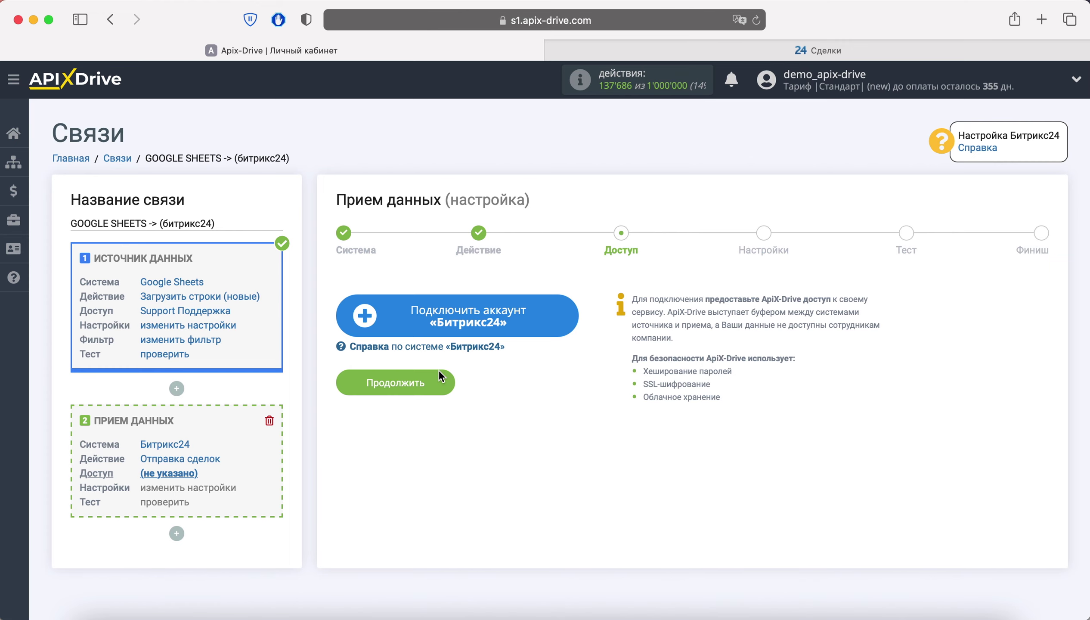
Start connecting a Битрикс24 account with installation type «облако» and registration country «Украина».
click(426, 324)
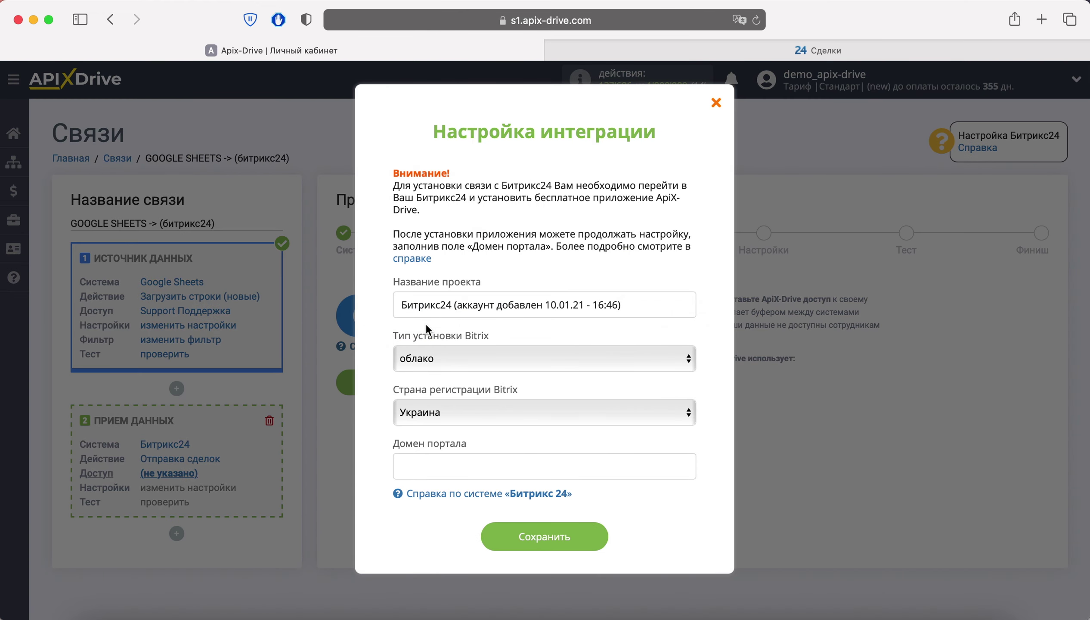
click(453, 353)
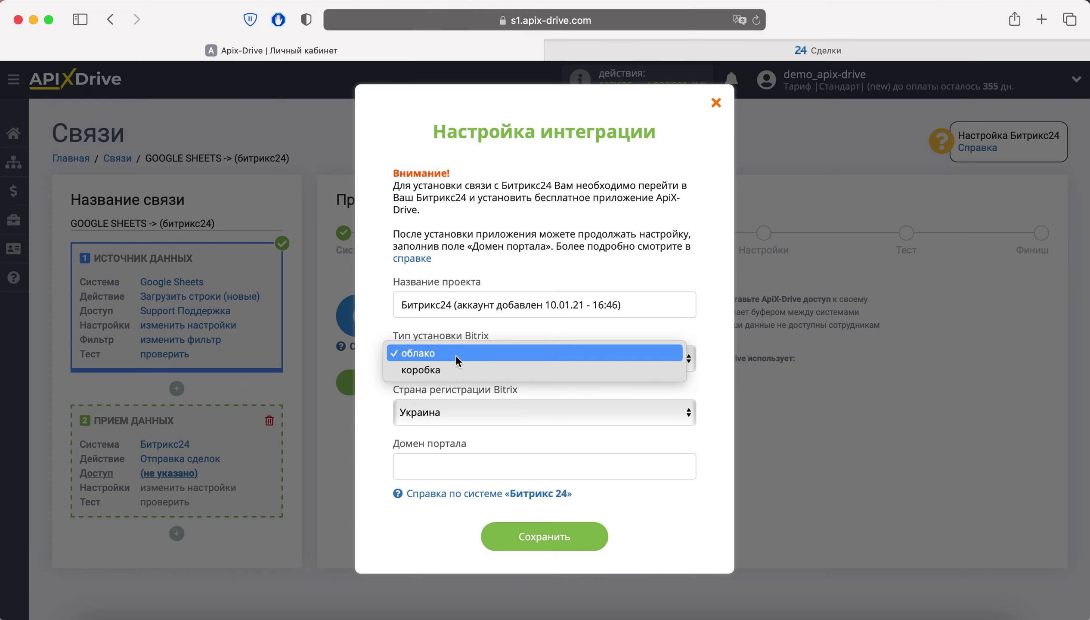
click(456, 358)
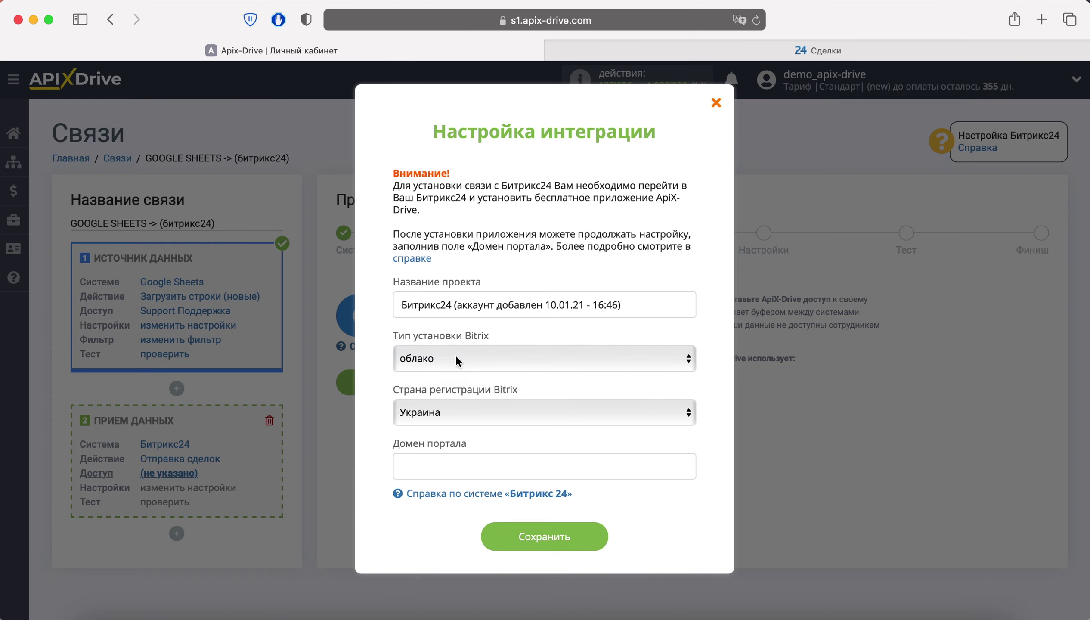
click(459, 409)
click(457, 408)
click(437, 459)
Switch to the Битрикс24 portal and open its application catalogue from the hidden sections.
click(717, 59)
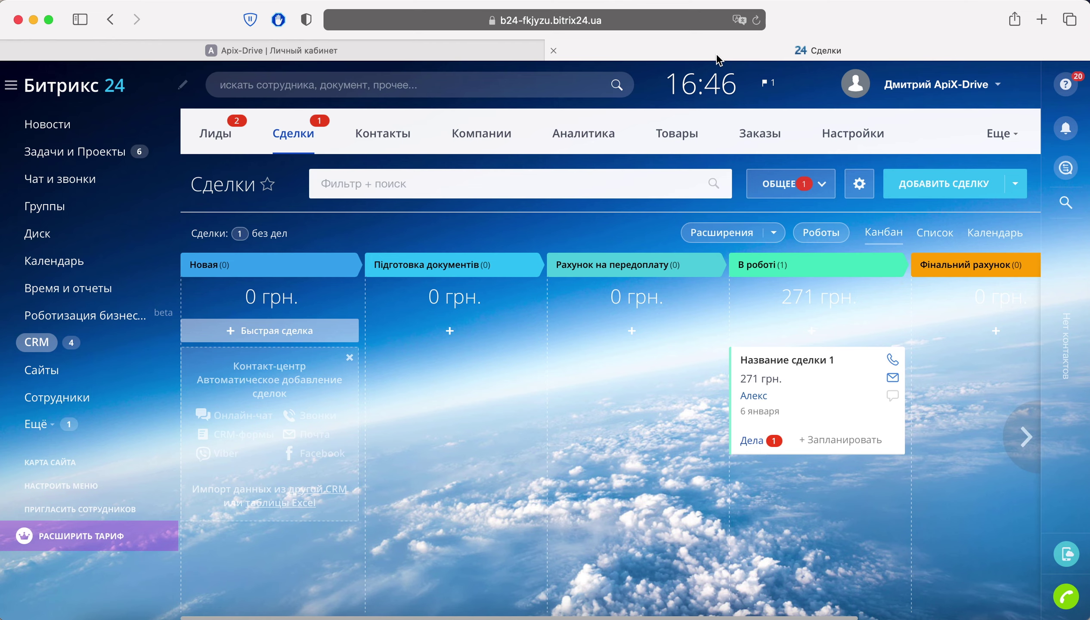
click(37, 424)
scroll(74, 430, down, 2)
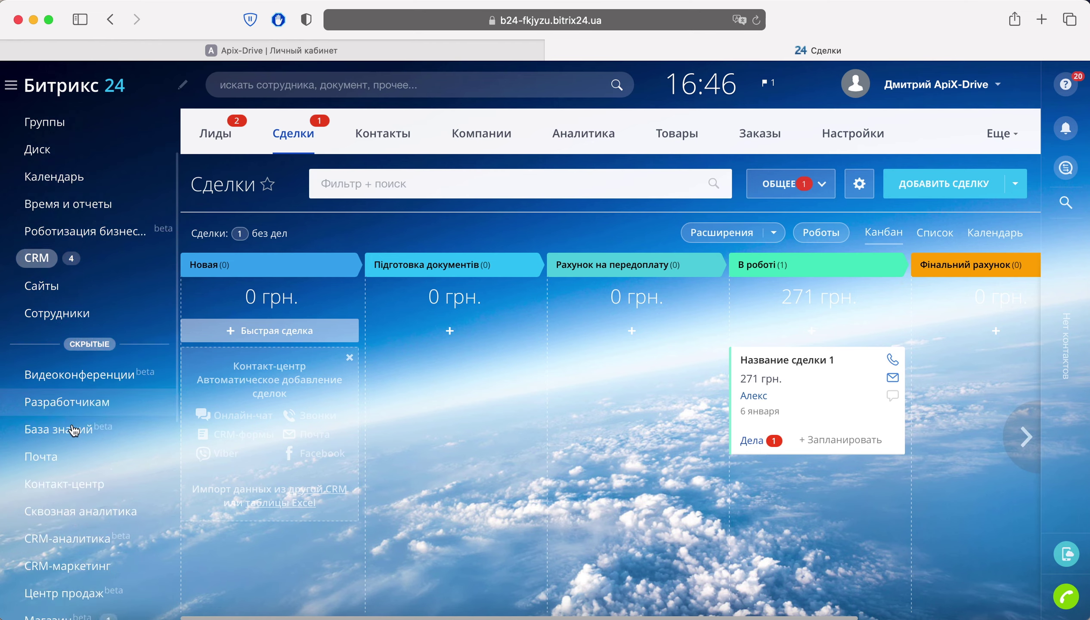
scroll(74, 429, down, 5)
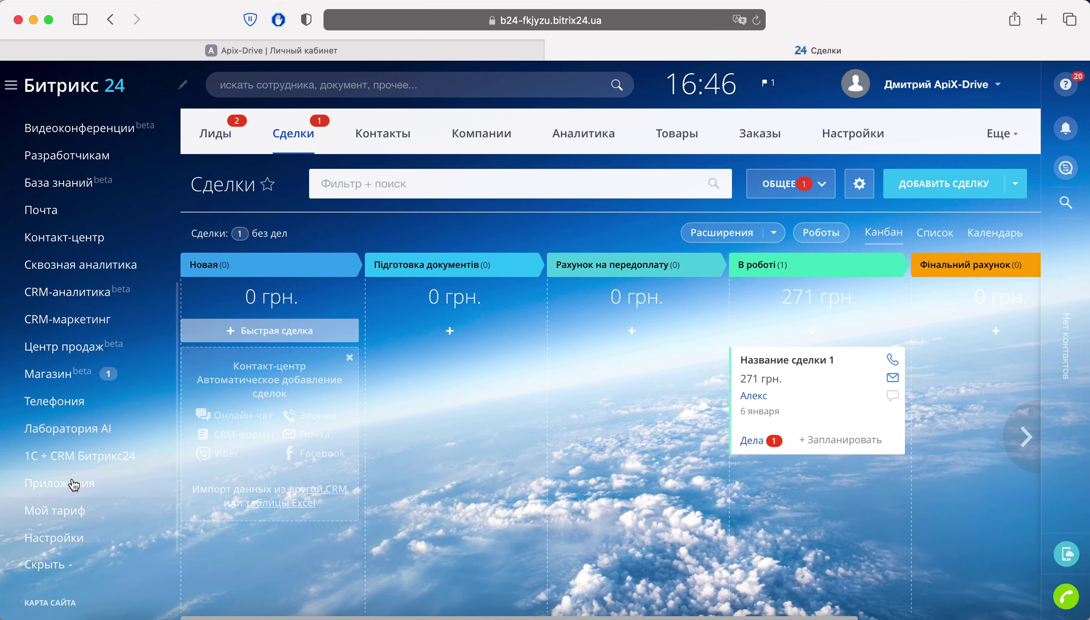
click(74, 484)
Search the application catalogue for "apix-drive" and open the ApiX-Drive app's page.
click(482, 147)
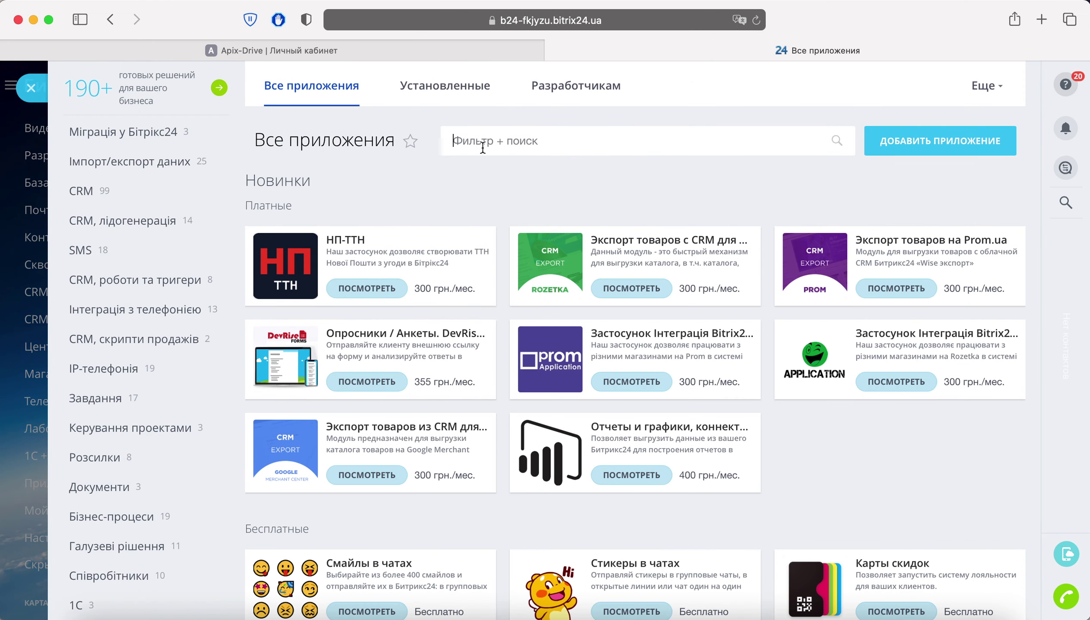
text(apix-)
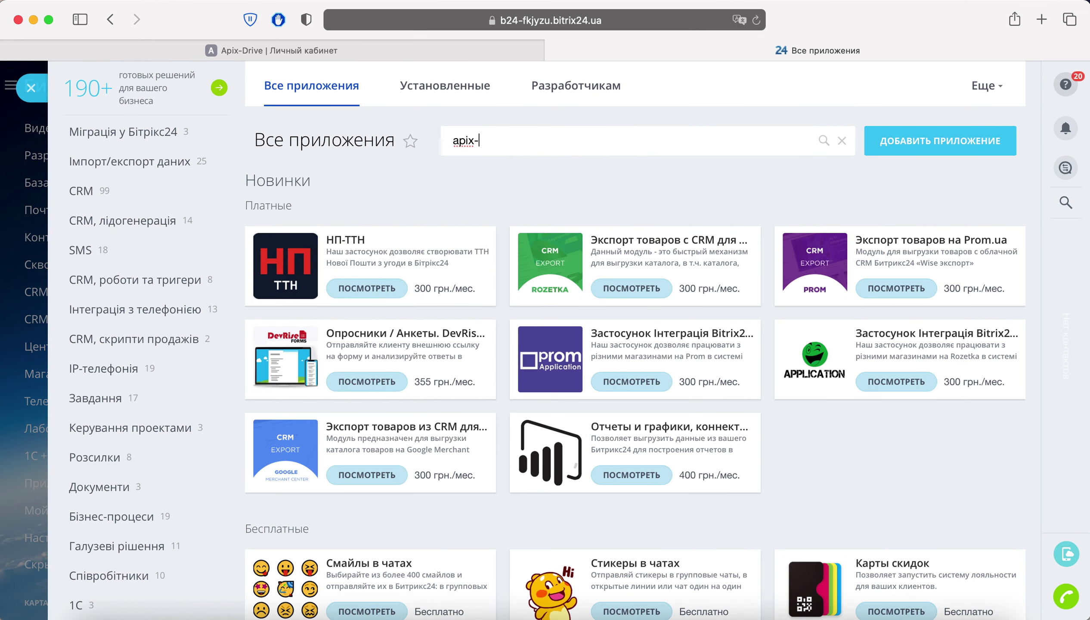
text(drive)
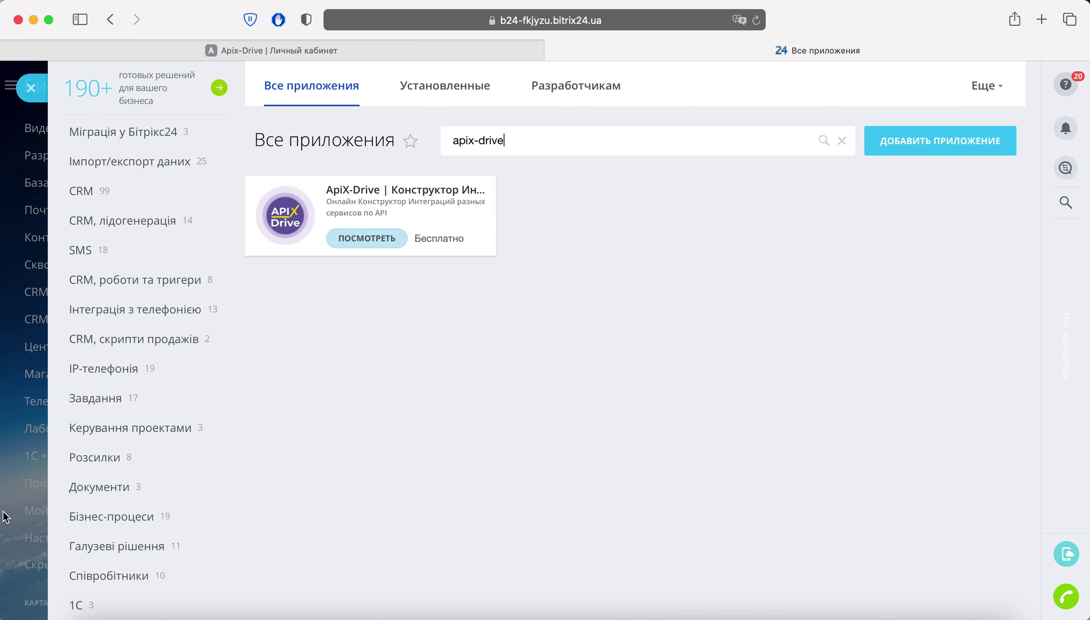
click(354, 241)
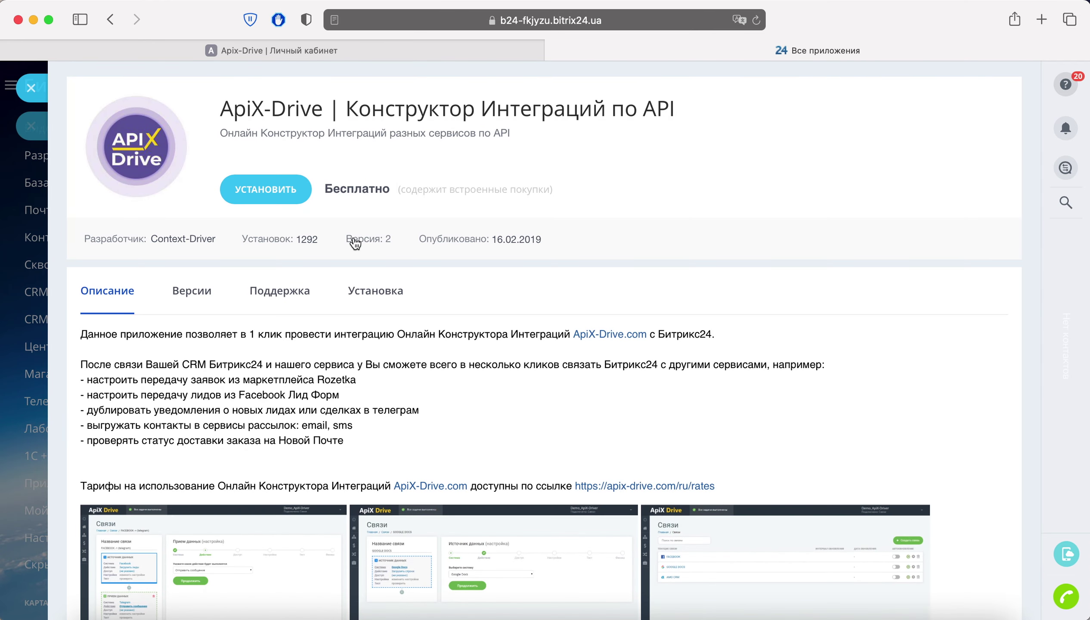
Install the ApiX-Drive app, accepting the license agreement and the privacy policy.
click(278, 190)
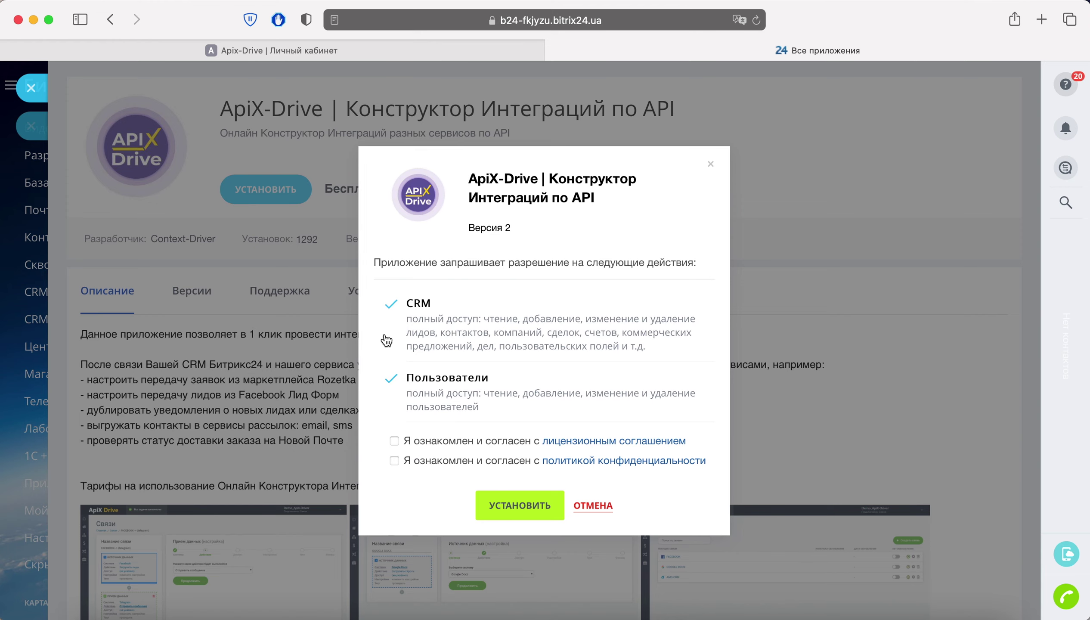
click(394, 440)
click(394, 460)
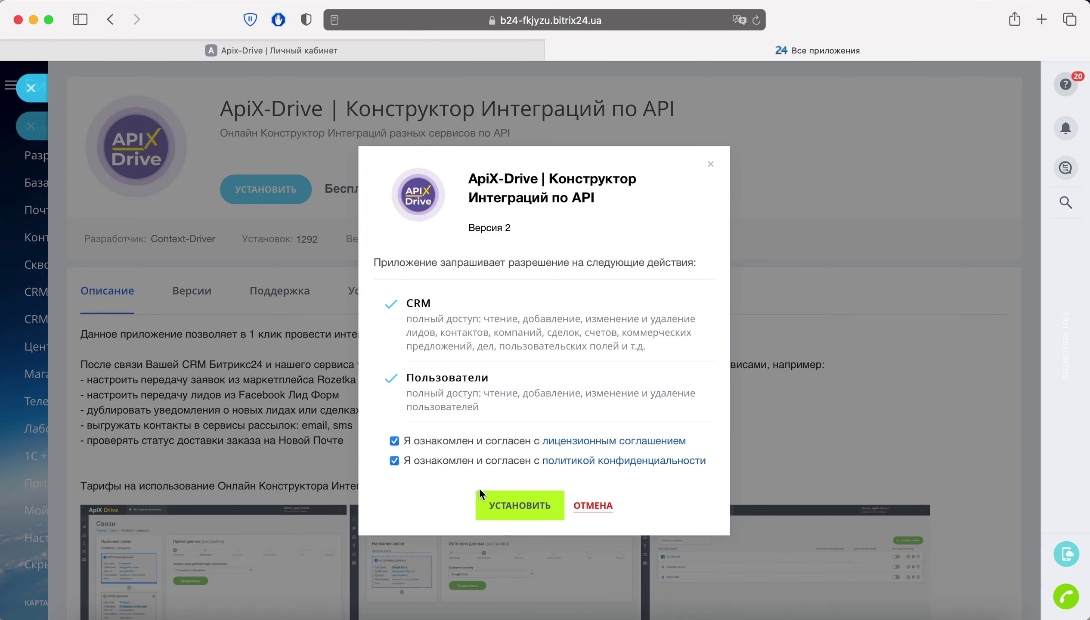
click(501, 503)
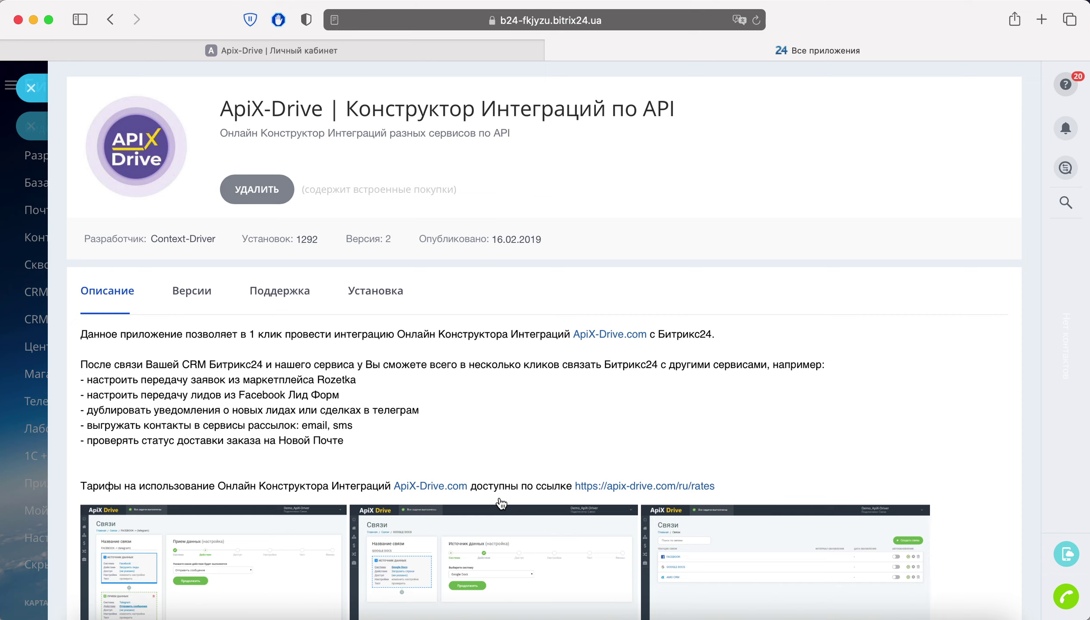
Copy the portal domain b24-fkjyzu.bitrix24.ua from the page's web address.
click(536, 20)
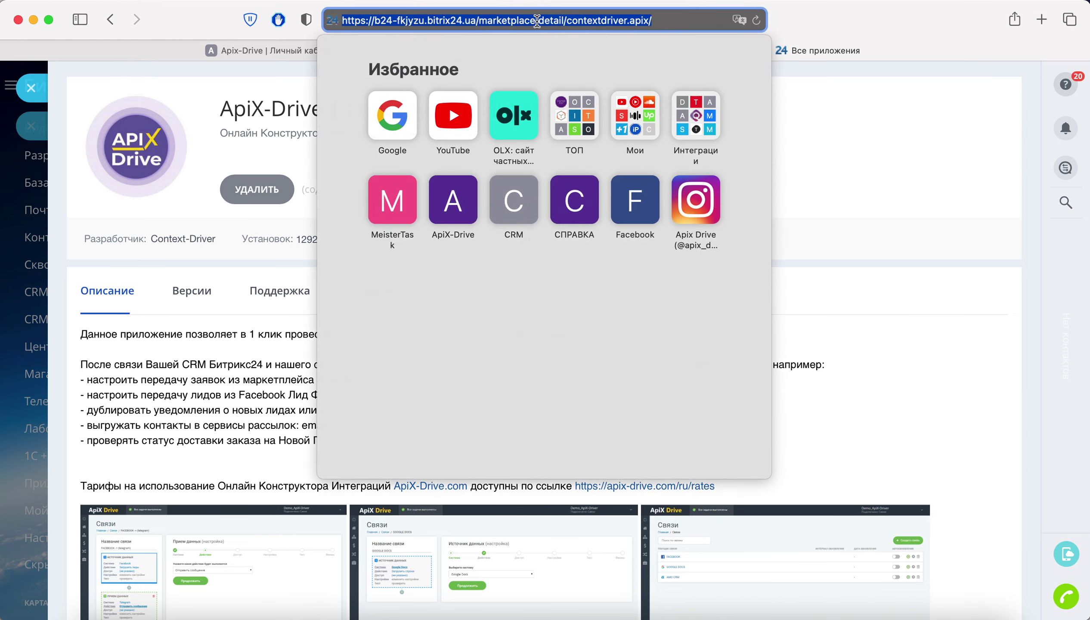
drag(476, 20, 372, 20)
right_click(390, 19)
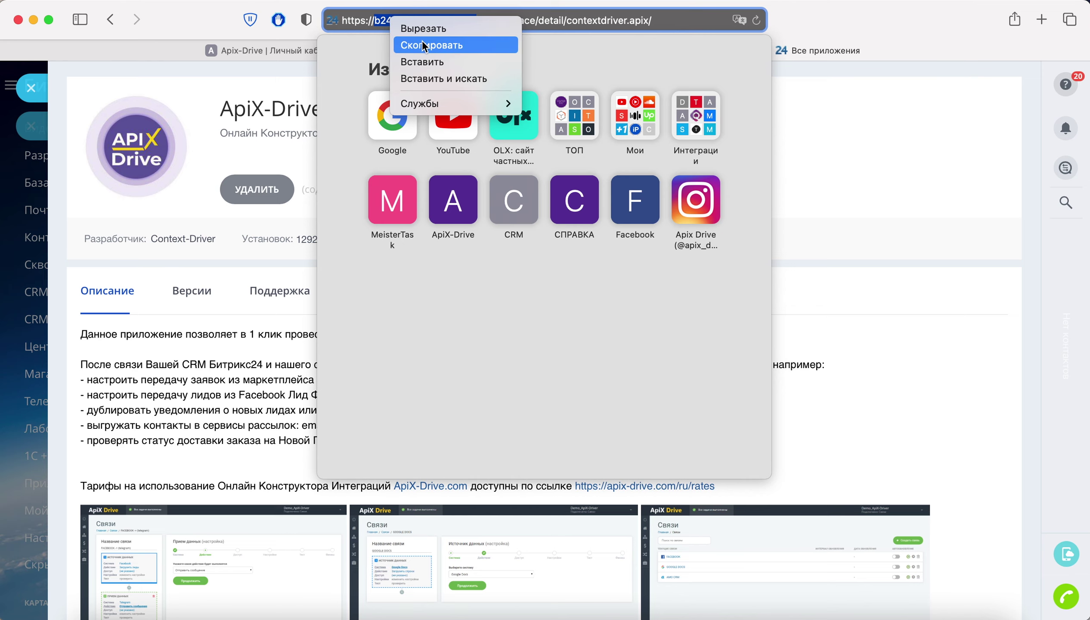
click(423, 44)
Switch to ApiX-Drive, paste the copied domain as «Домен портала» and save the Битрикс24 integration settings.
click(287, 51)
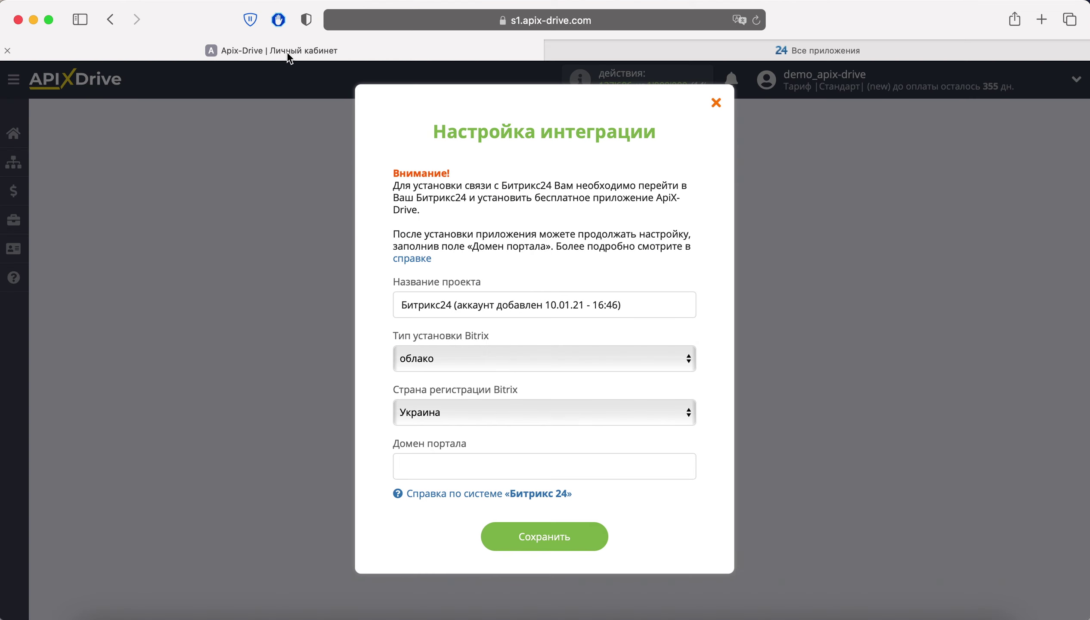
right_click(410, 464)
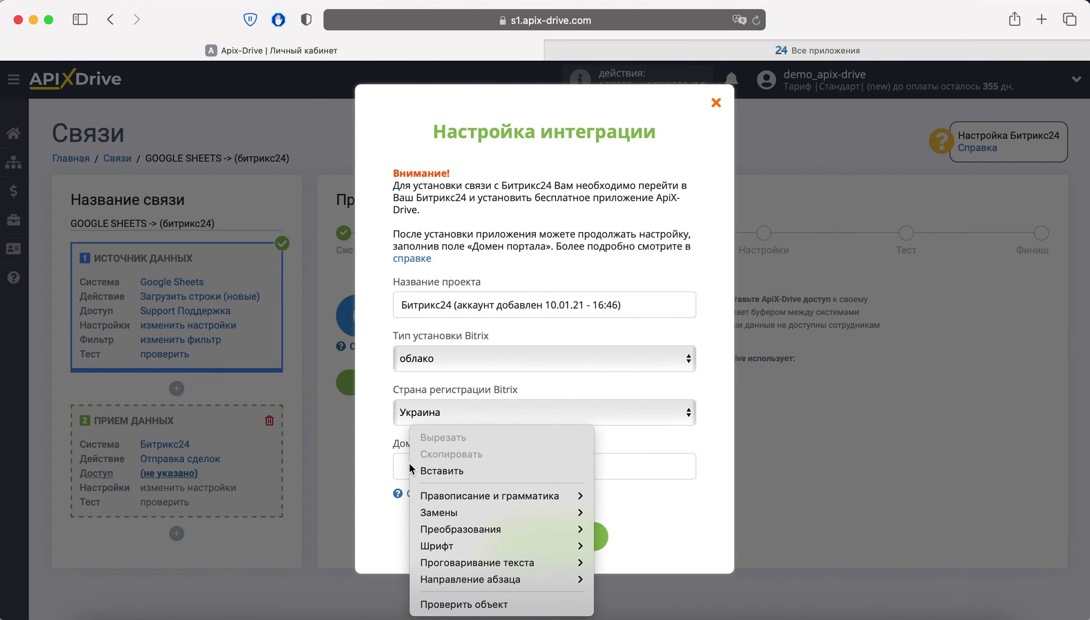
click(432, 471)
click(567, 537)
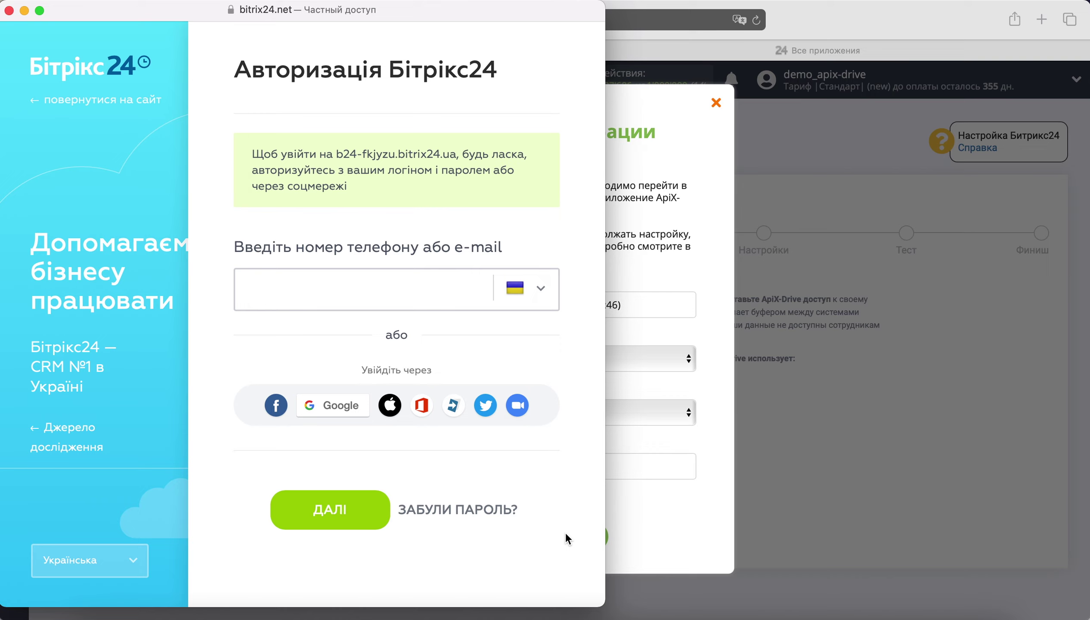
Sign in to Битрикс24 for the authorization with the account's e-mail and its saved password.
click(287, 289)
key(super+v)
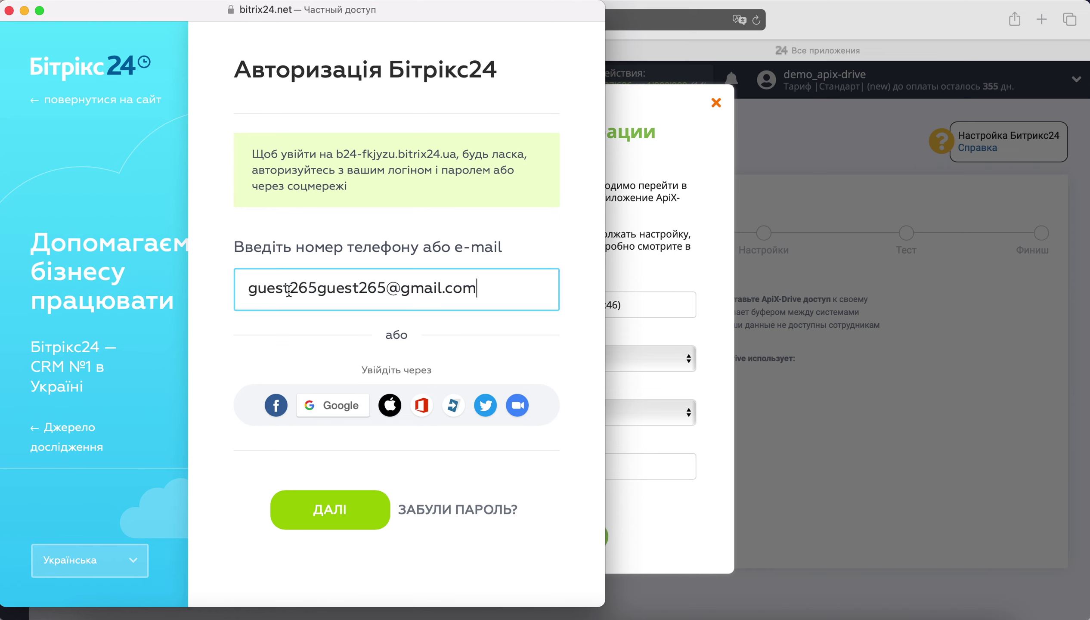
click(353, 510)
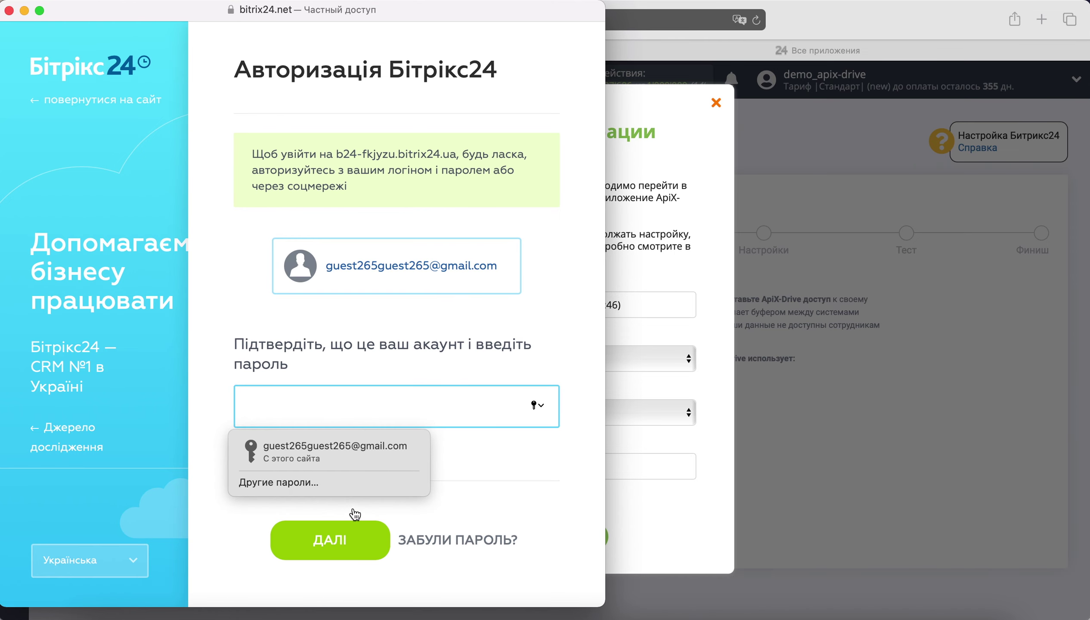
click(329, 443)
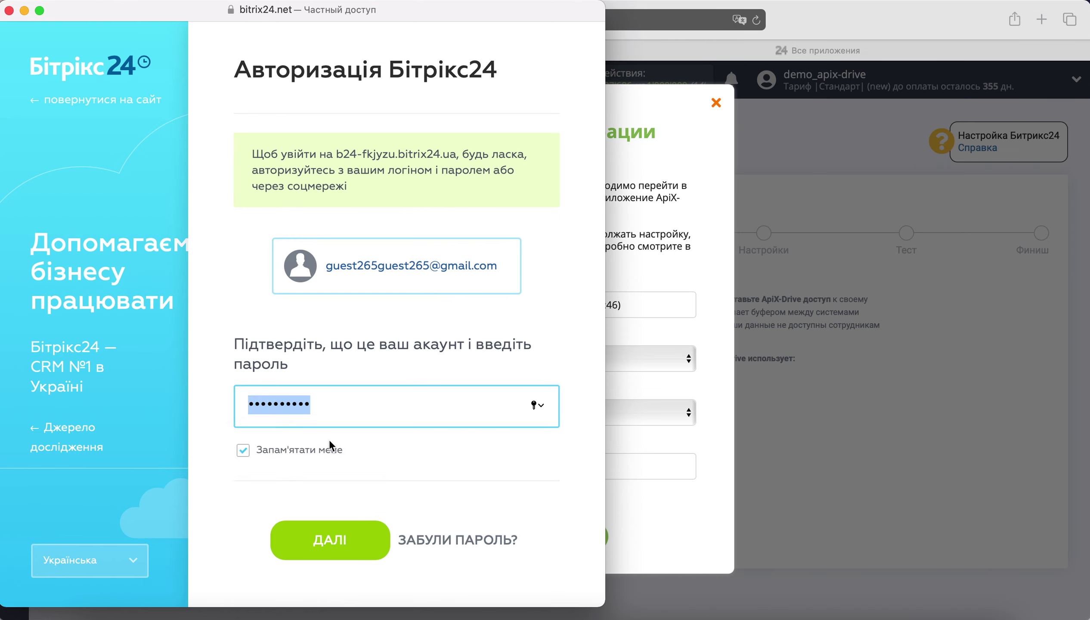
click(360, 540)
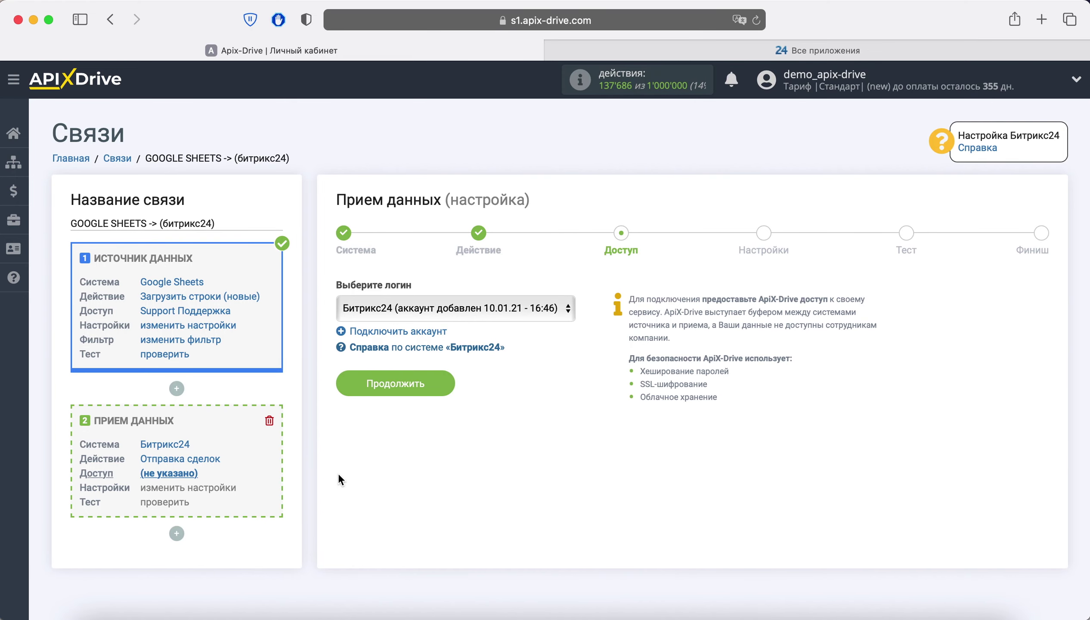
Select the login «Битрикс24 (аккаунт добавлен 10.01.21 - 16:46)» and continue to the settings stage.
click(437, 308)
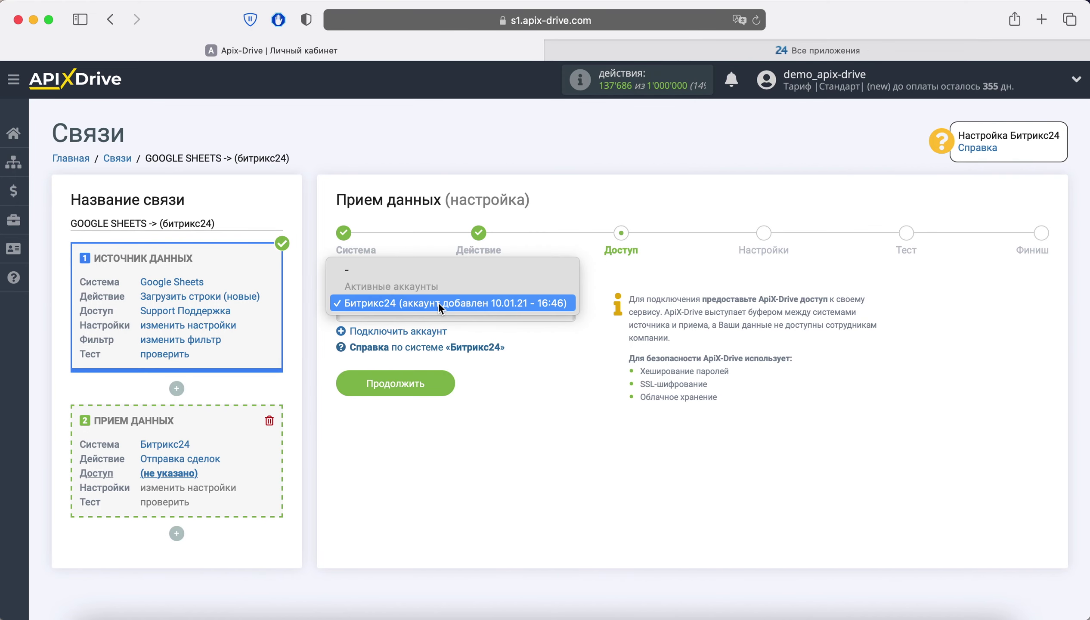
click(439, 302)
click(431, 384)
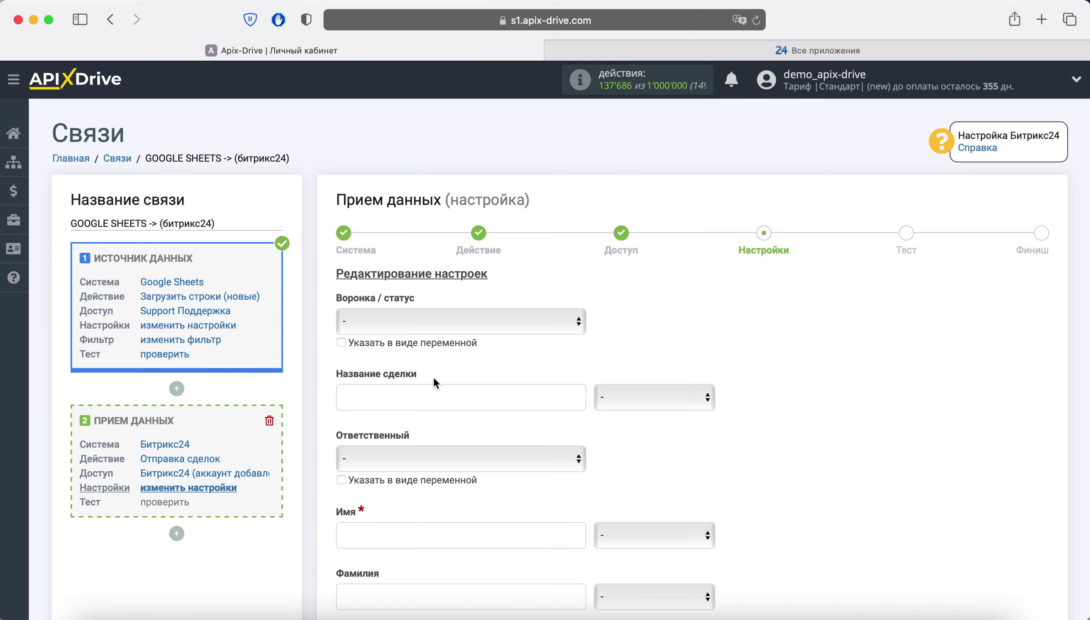
Set «Название сделки» to "Заказ из Гугл Таблицы" followed by the variable «Колонка B».
click(659, 395)
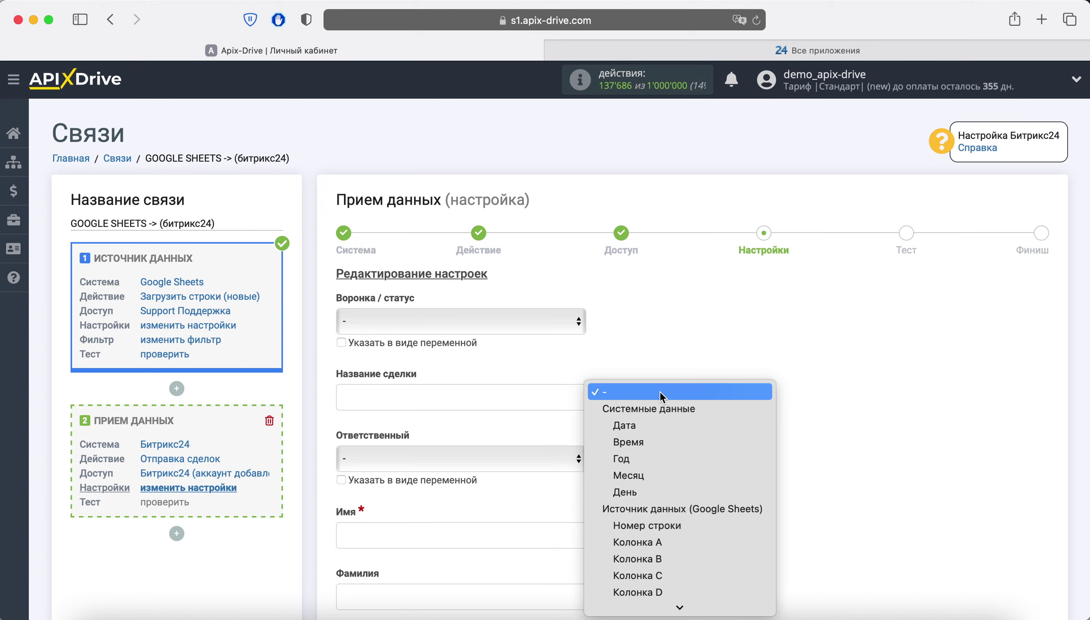
click(659, 391)
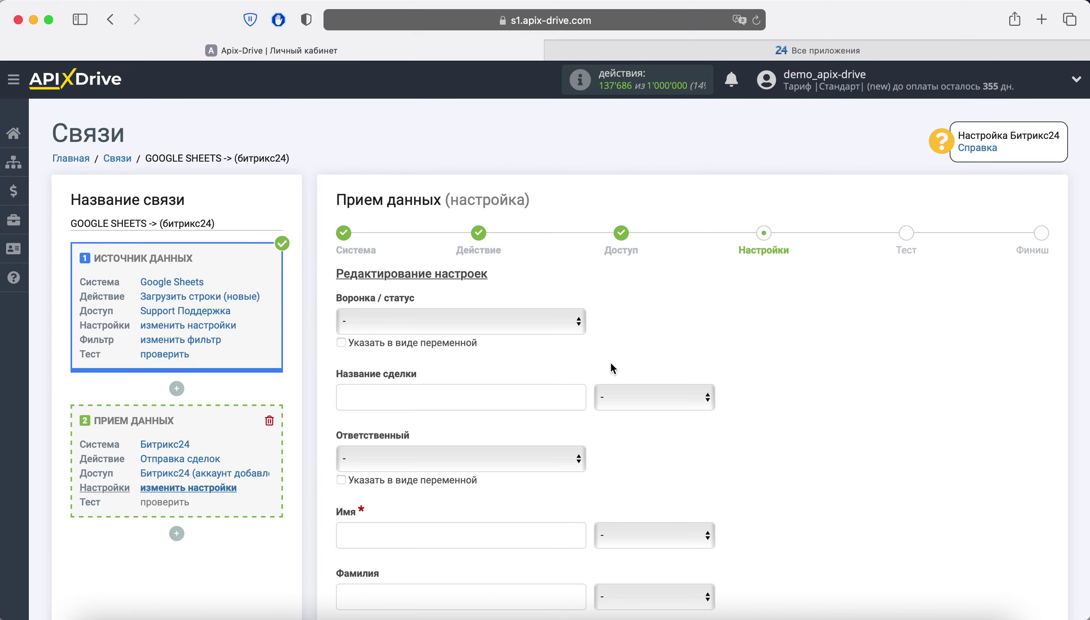
click(496, 395)
text(Заказ из Гугл Таблицы)
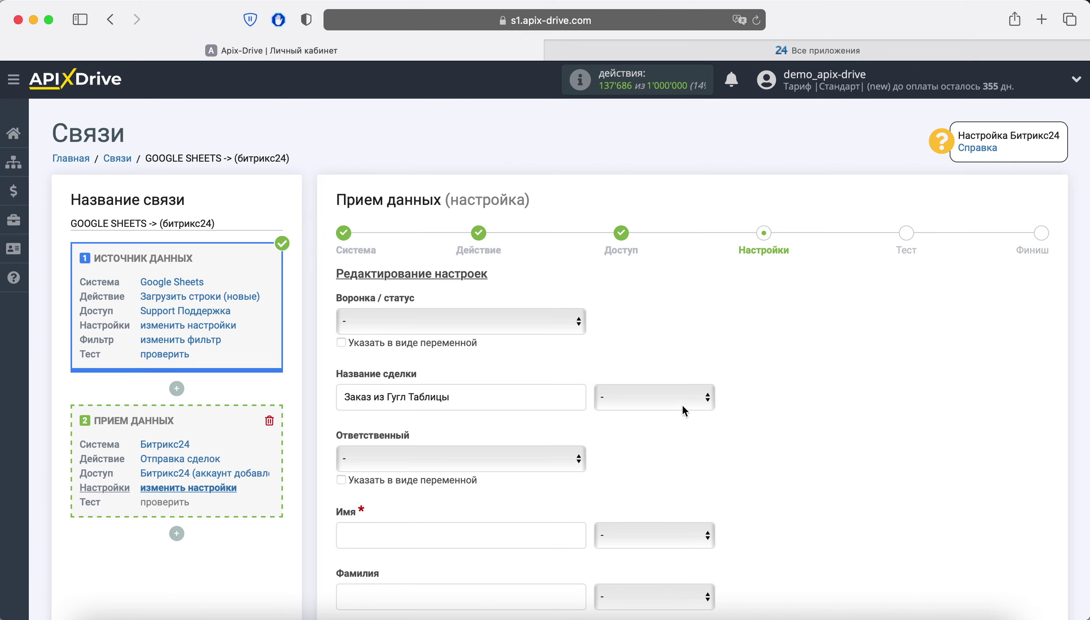
click(655, 398)
click(670, 555)
Map «Имя» to «Колонка C» and «Фамилия» to «Колонка D» of the Google Sheets source.
scroll(655, 465, down, 8)
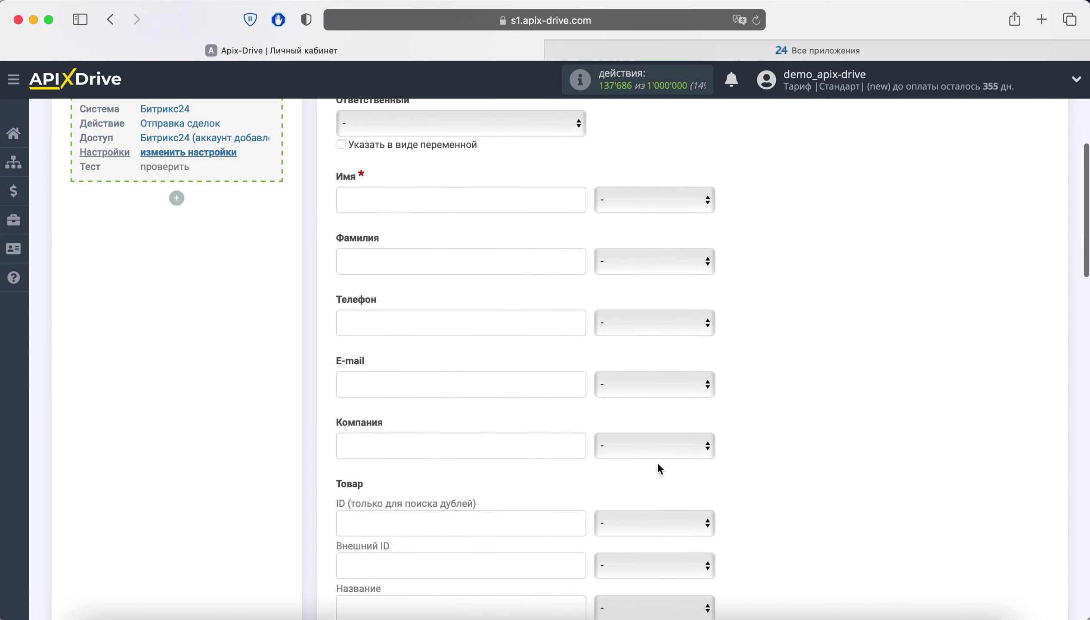
click(668, 162)
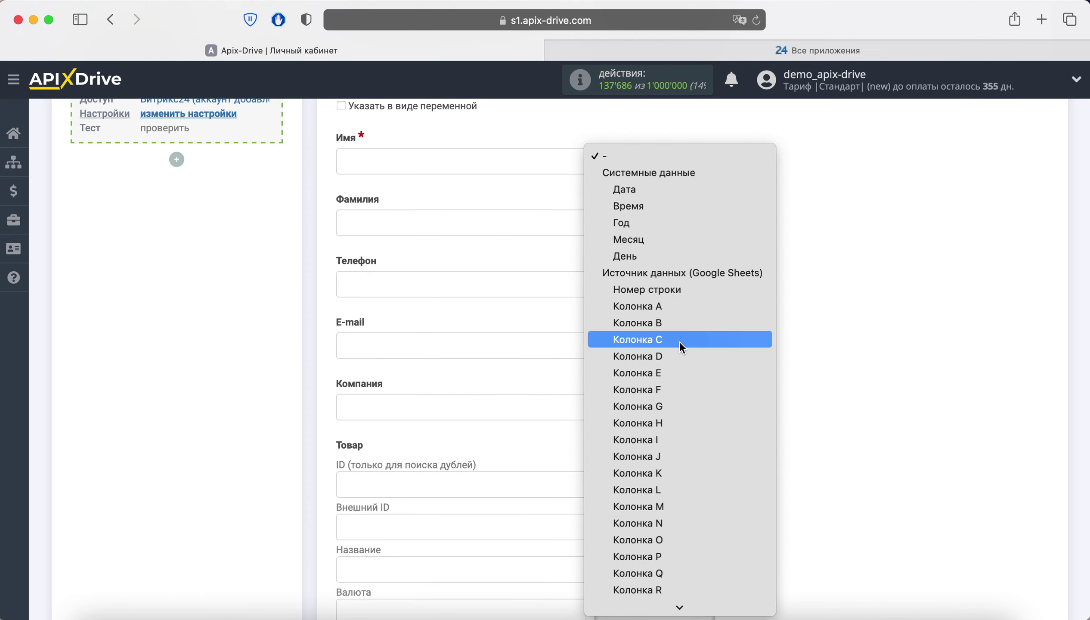
click(679, 341)
click(614, 225)
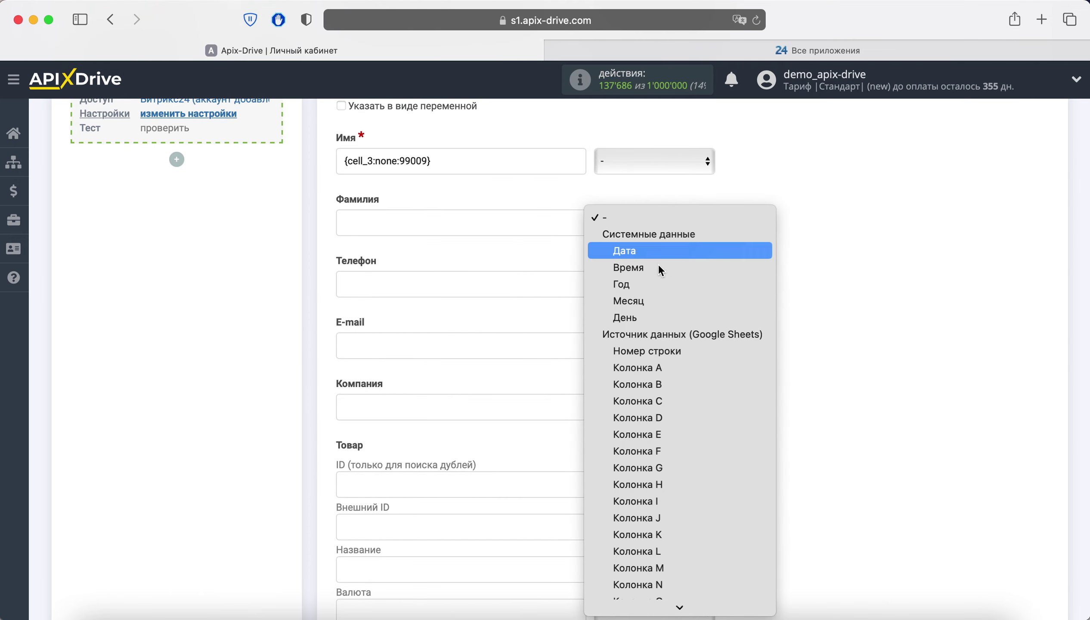
click(670, 417)
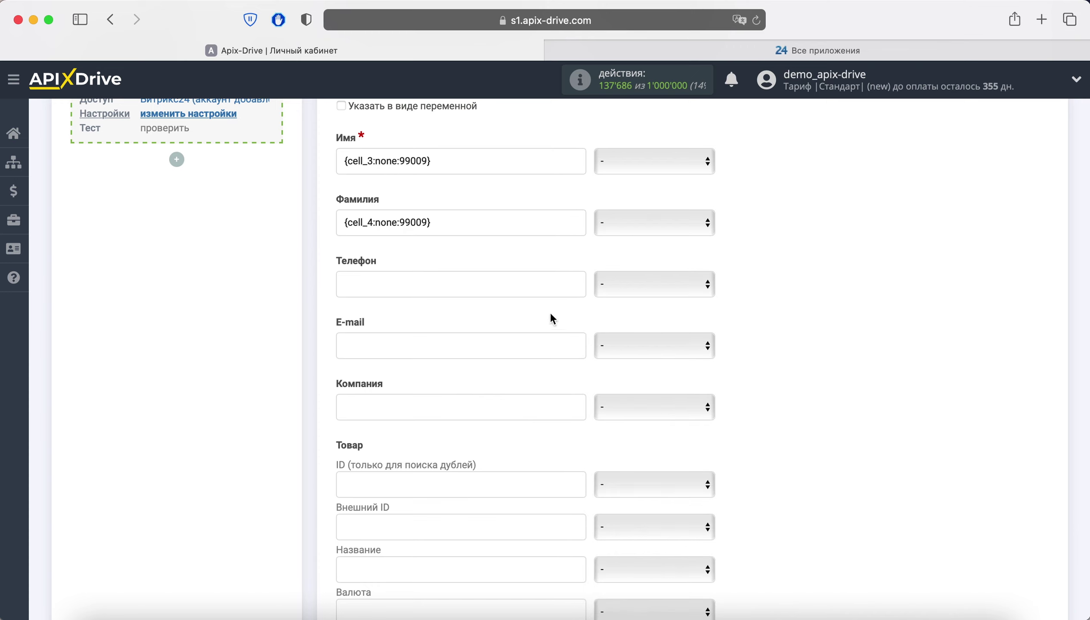
Map «Телефон» to «Колонка E» and «E-mail» to «Колонка F».
click(662, 285)
click(672, 491)
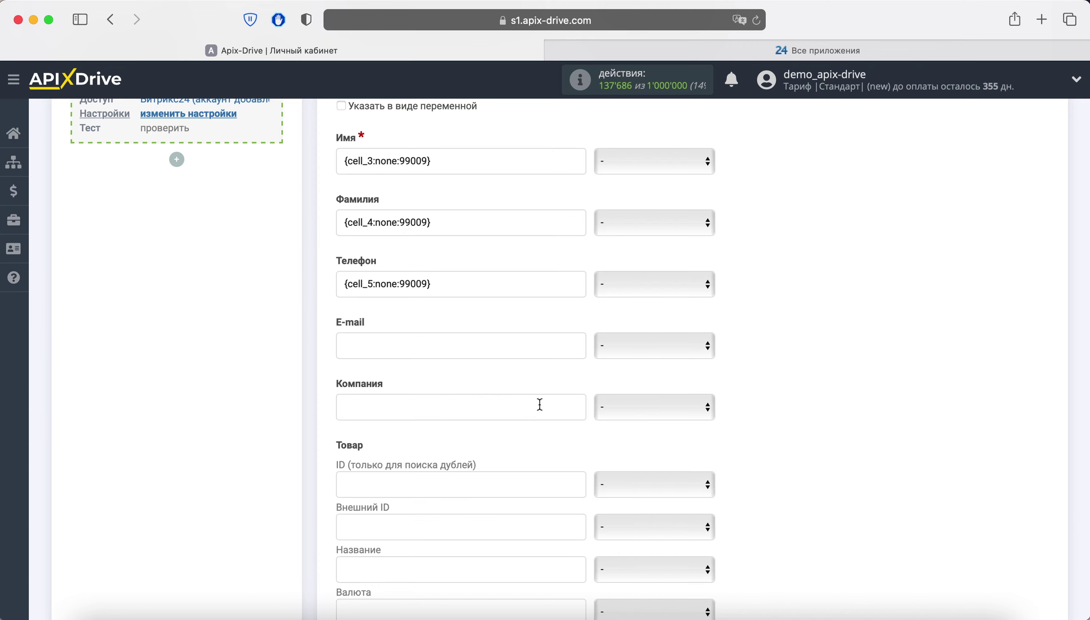
click(462, 350)
click(659, 358)
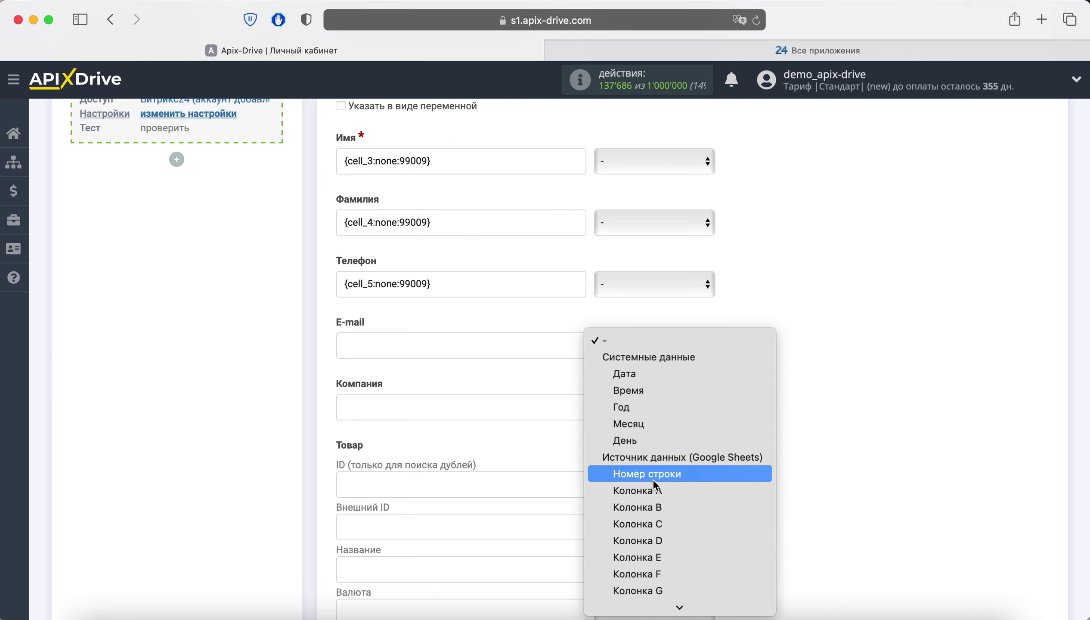
click(677, 570)
Map the «Товар» fields: «Название» to «Колонка G», «Количество» to «Колонка H» and «Цена» to «Колонка I».
scroll(720, 445, down, 10)
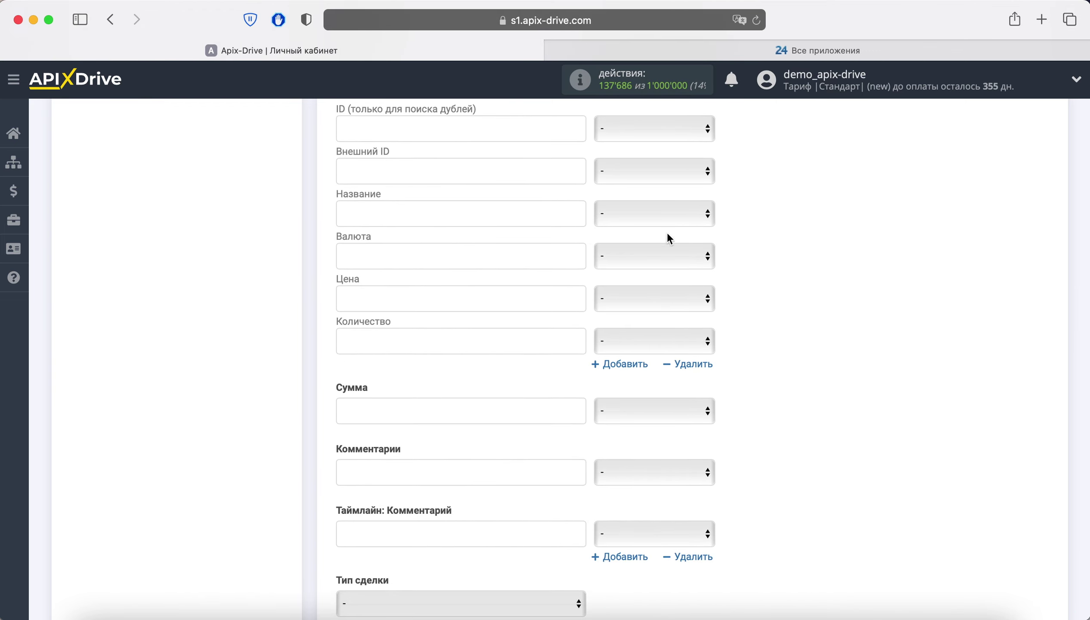
click(668, 218)
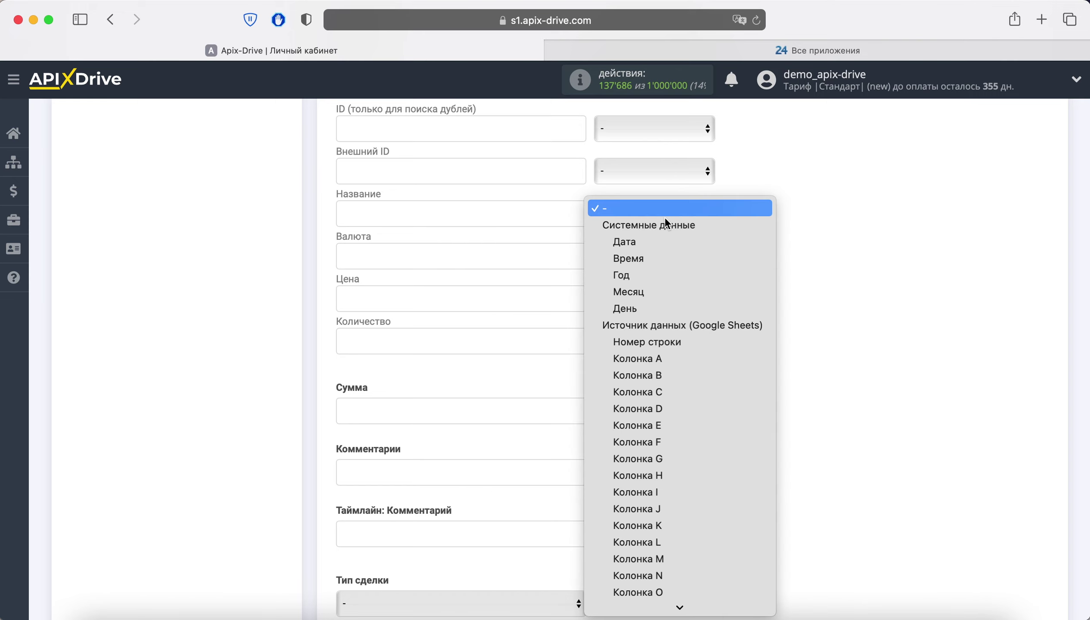
click(682, 456)
click(655, 339)
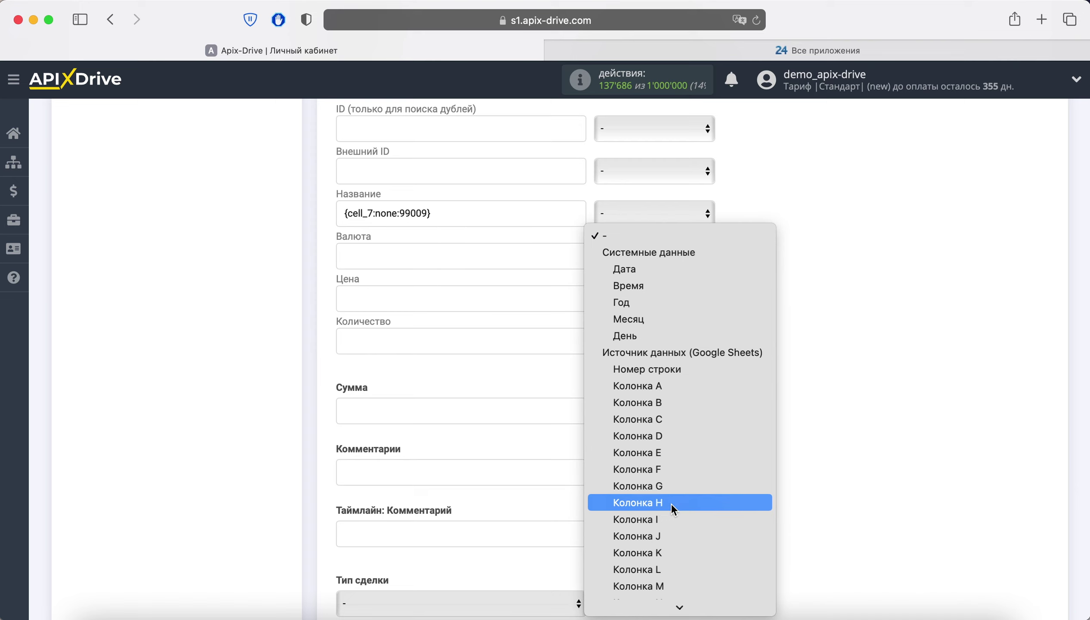
click(671, 503)
click(652, 294)
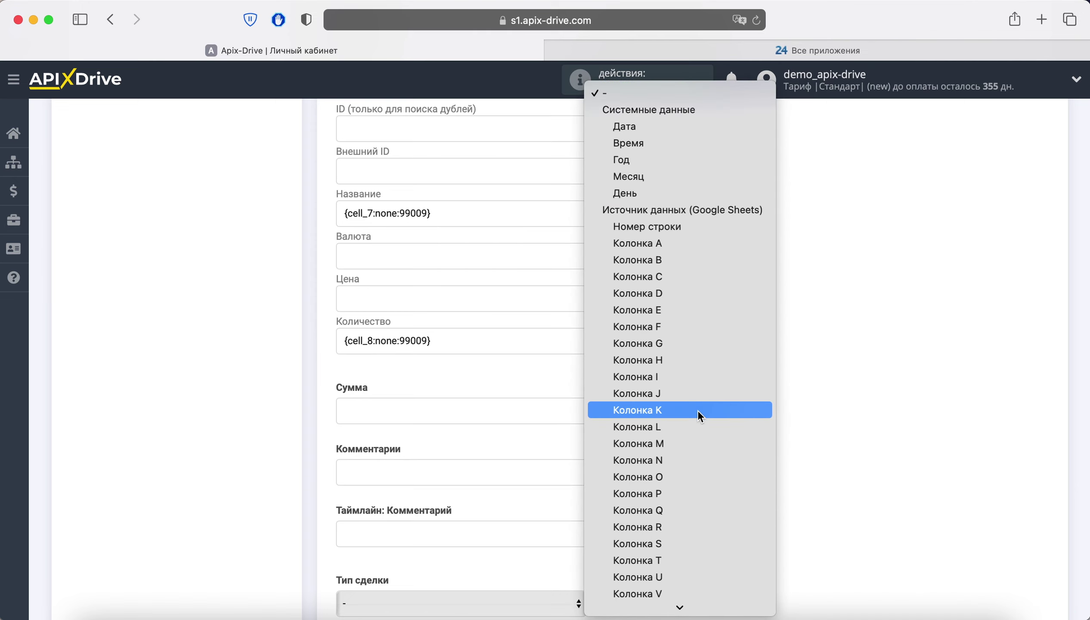
click(673, 377)
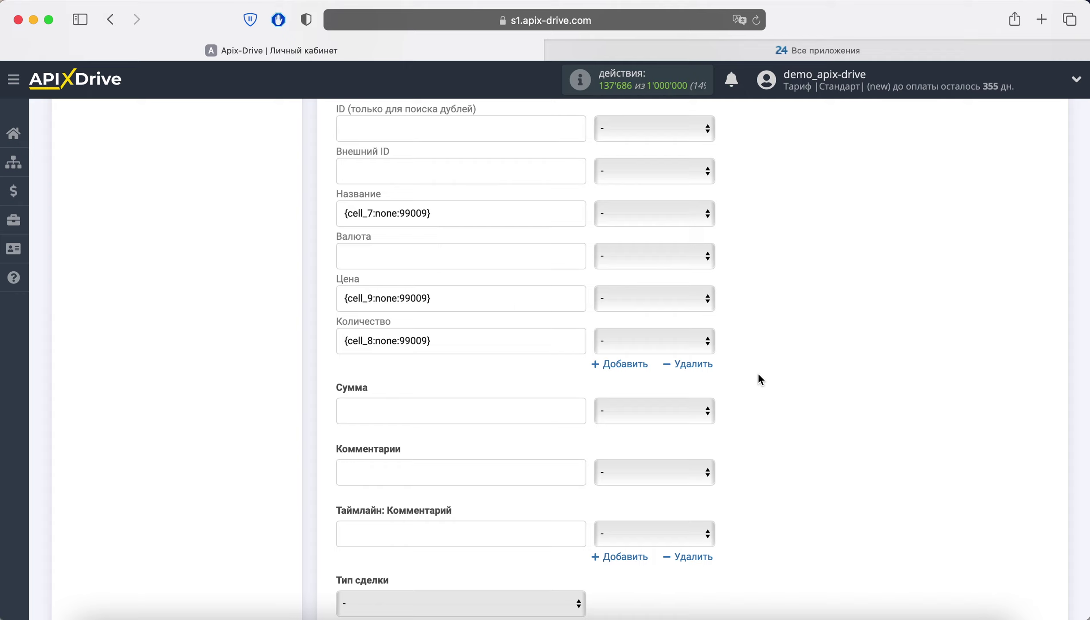
Continue to the test stage and send the test deal data to Битрикс24.
scroll(758, 373, down, 15)
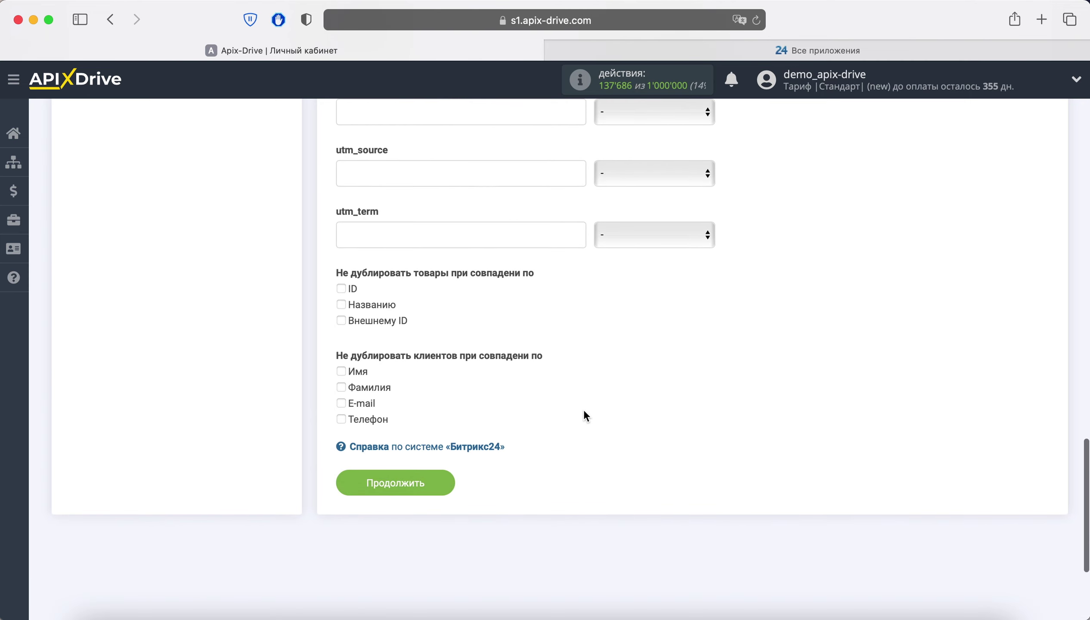
click(432, 491)
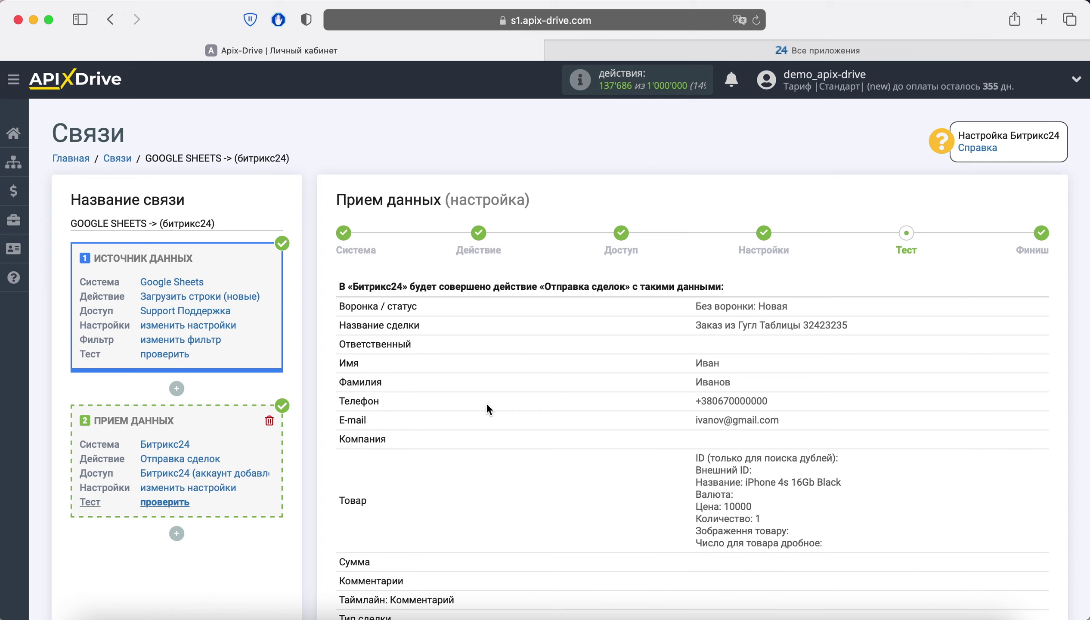
scroll(487, 404, down, 15)
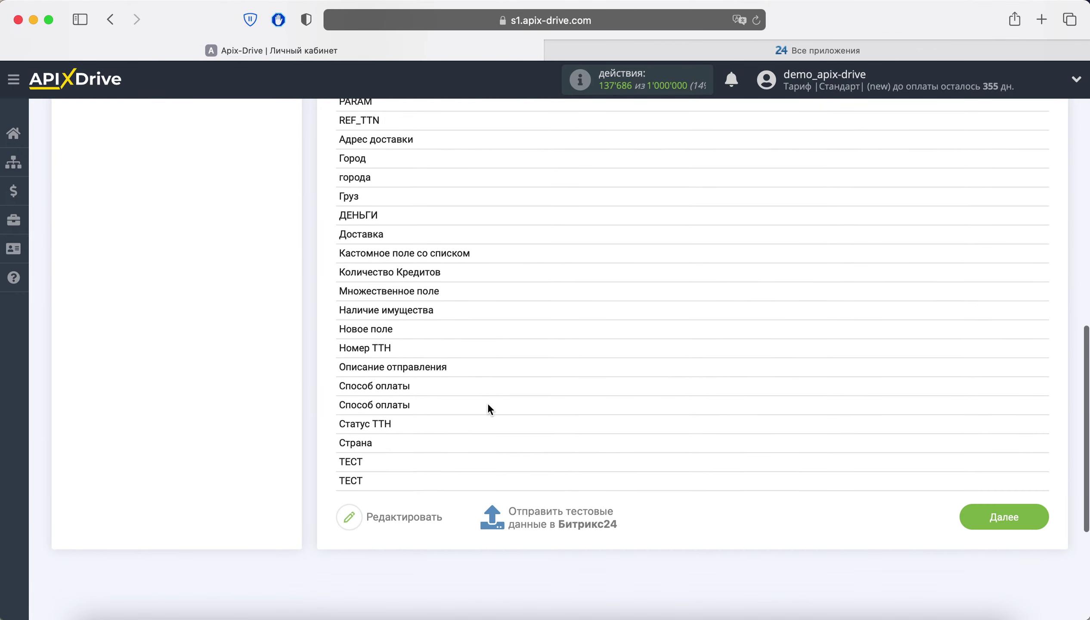
scroll(488, 405, down, 5)
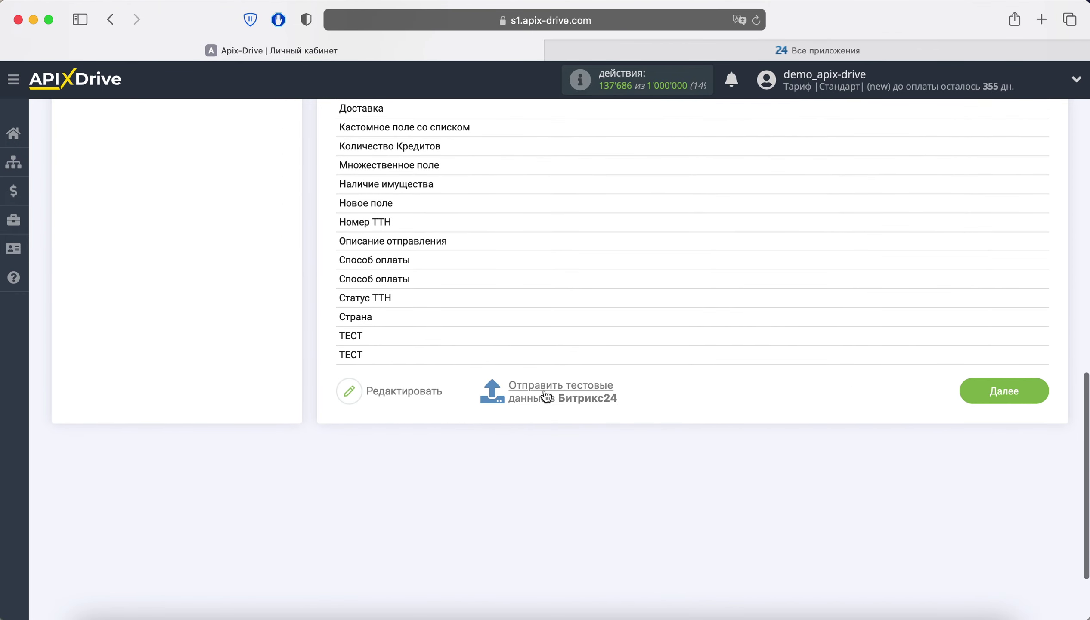
click(546, 395)
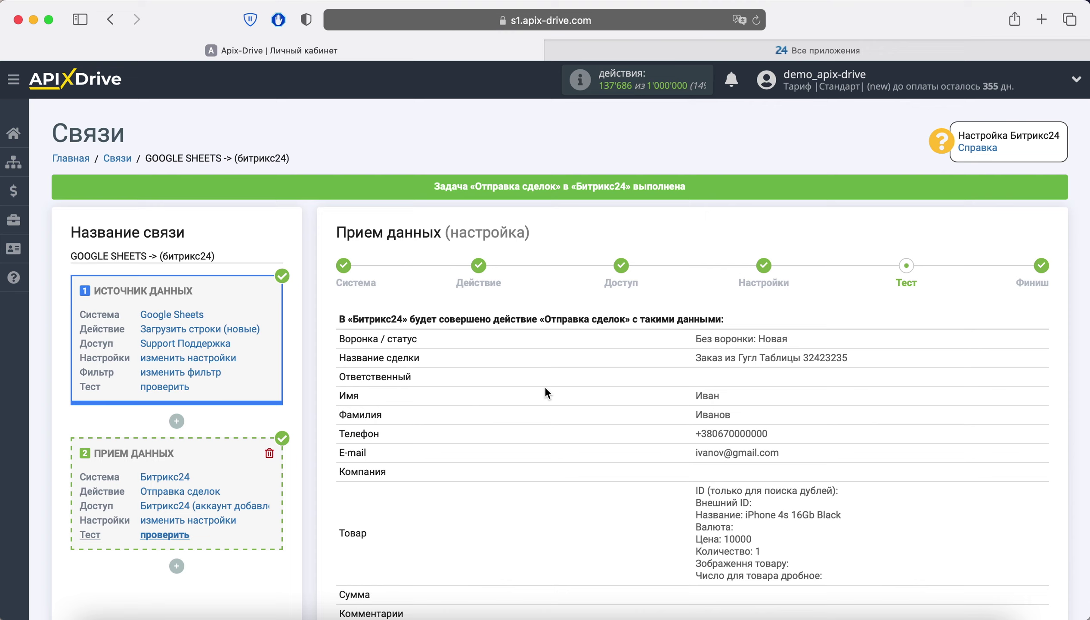
Switch to the Битрикс24 portal and close the app page and catalogue to get back to the «Сделки» board.
click(730, 50)
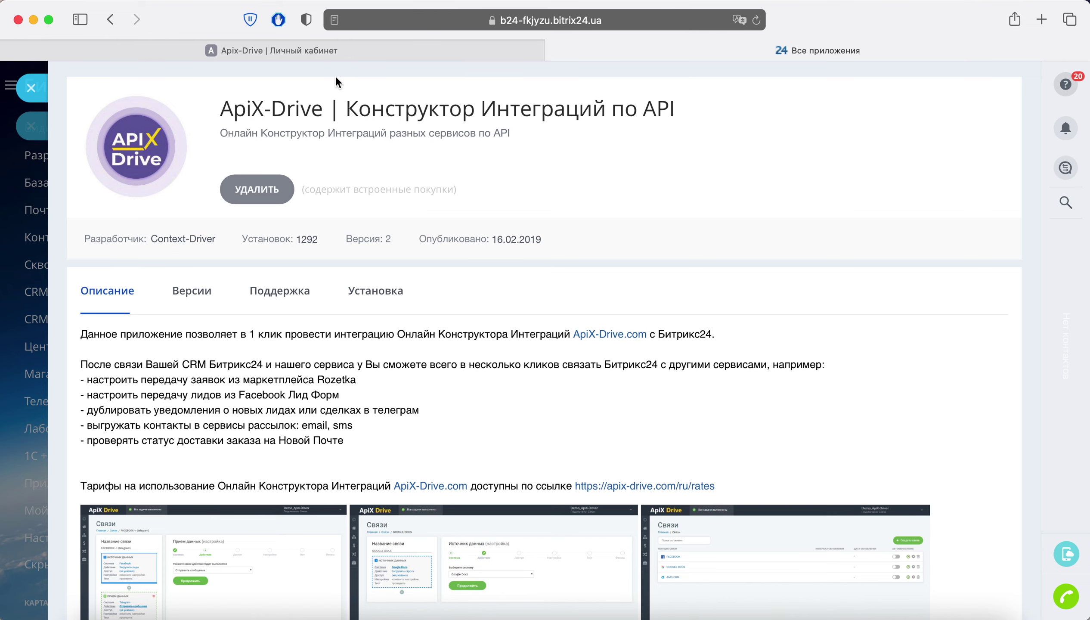
click(26, 91)
click(27, 90)
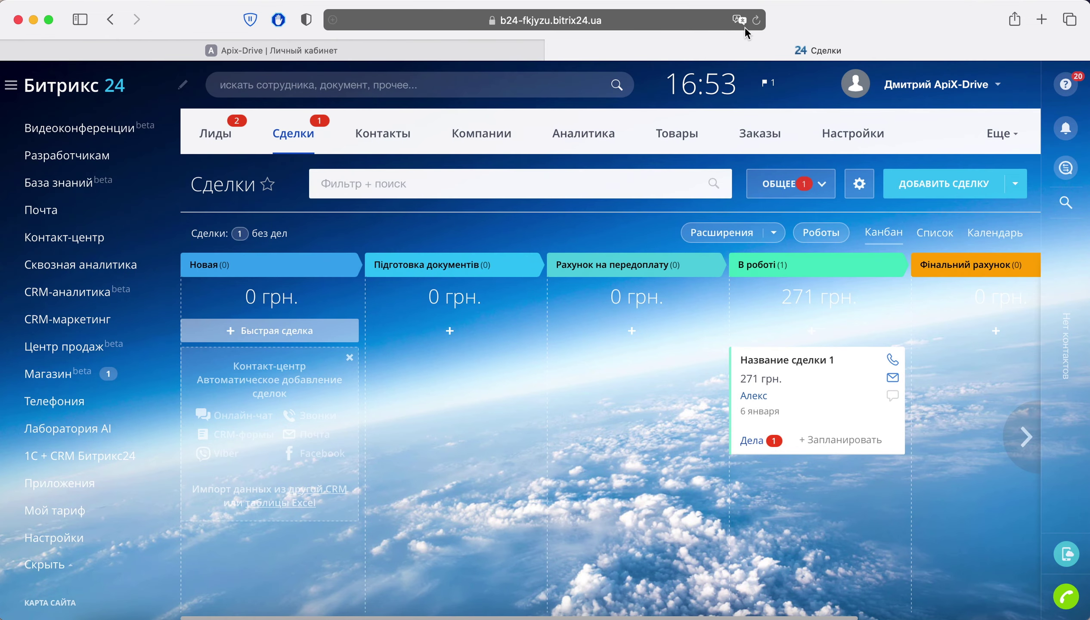
Reload the «Сделки» board, open the deal «Заказ из Гугл Таблицы 32423235» and review its contact, additional and product fields.
click(756, 22)
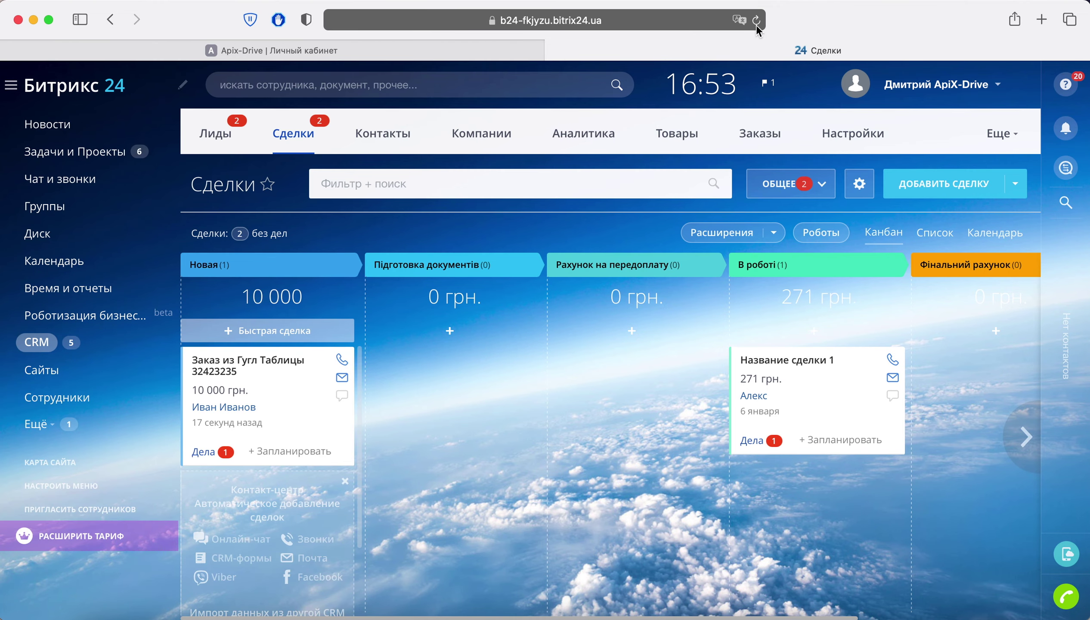
click(260, 365)
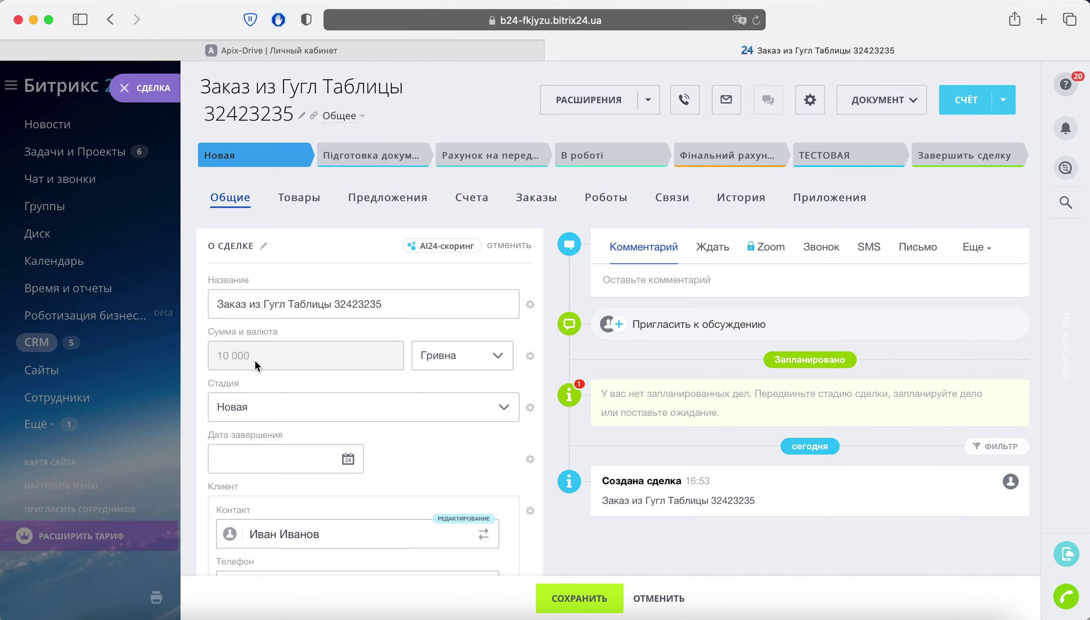
scroll(255, 361, down, 10)
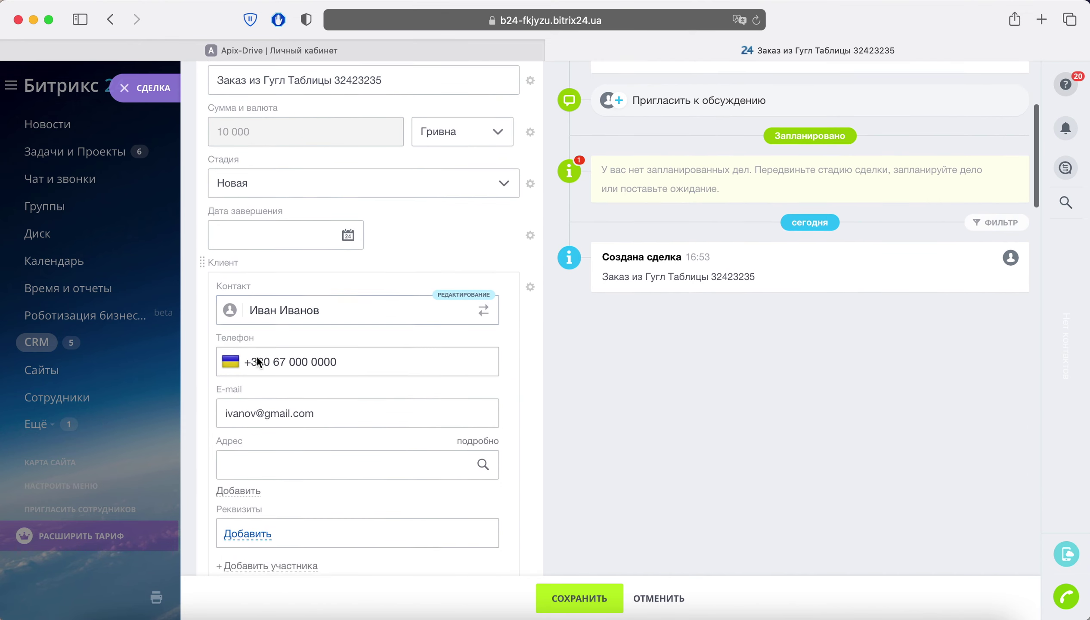
scroll(257, 357, down, 10)
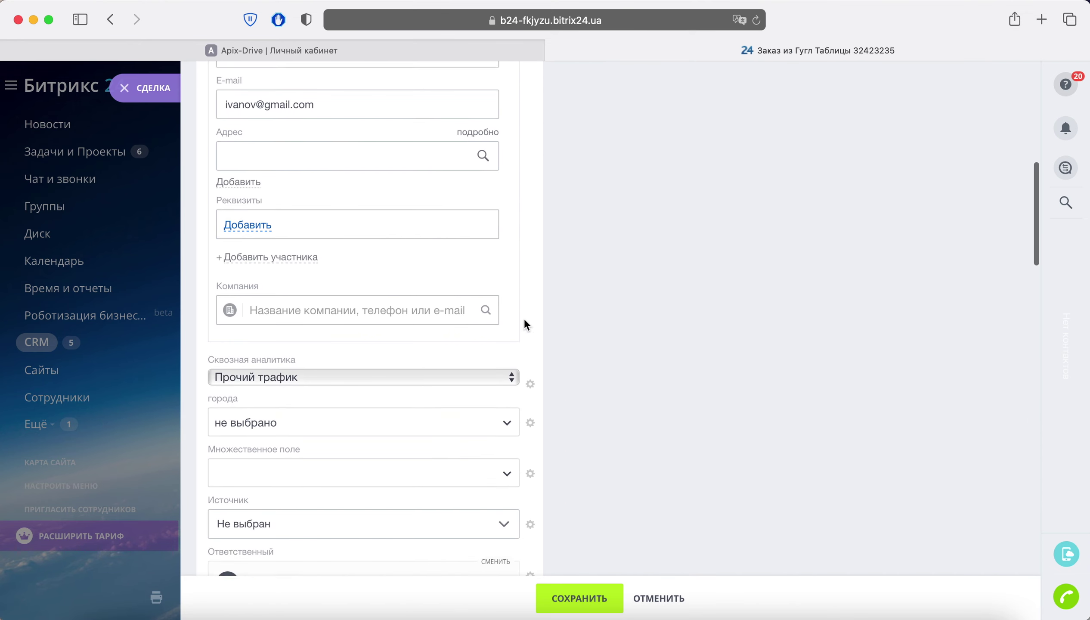
scroll(540, 315, down, 15)
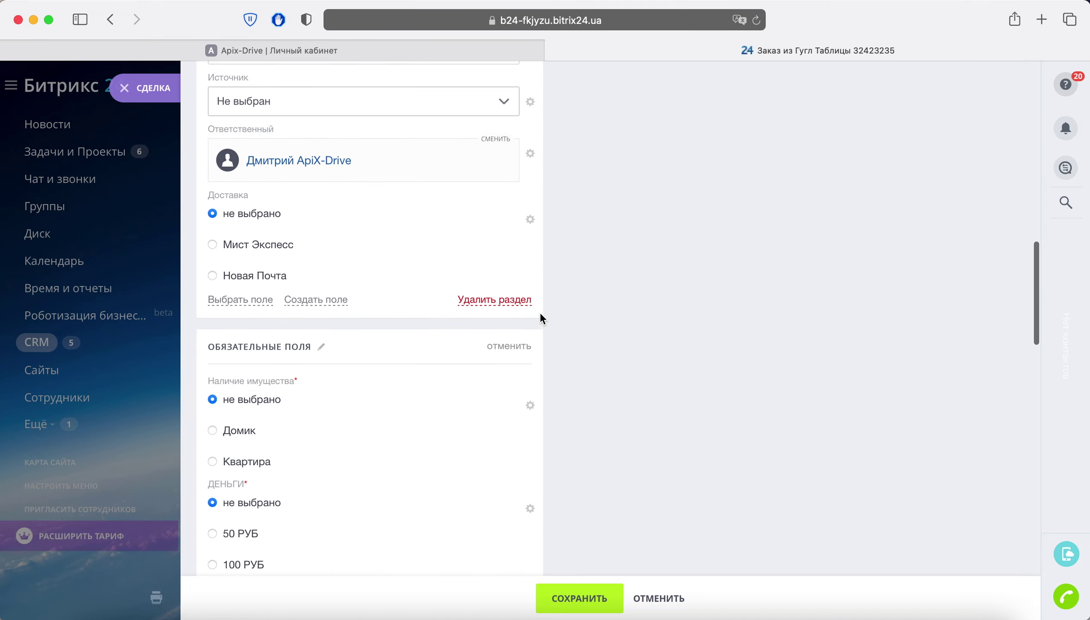
scroll(540, 313, down, 17)
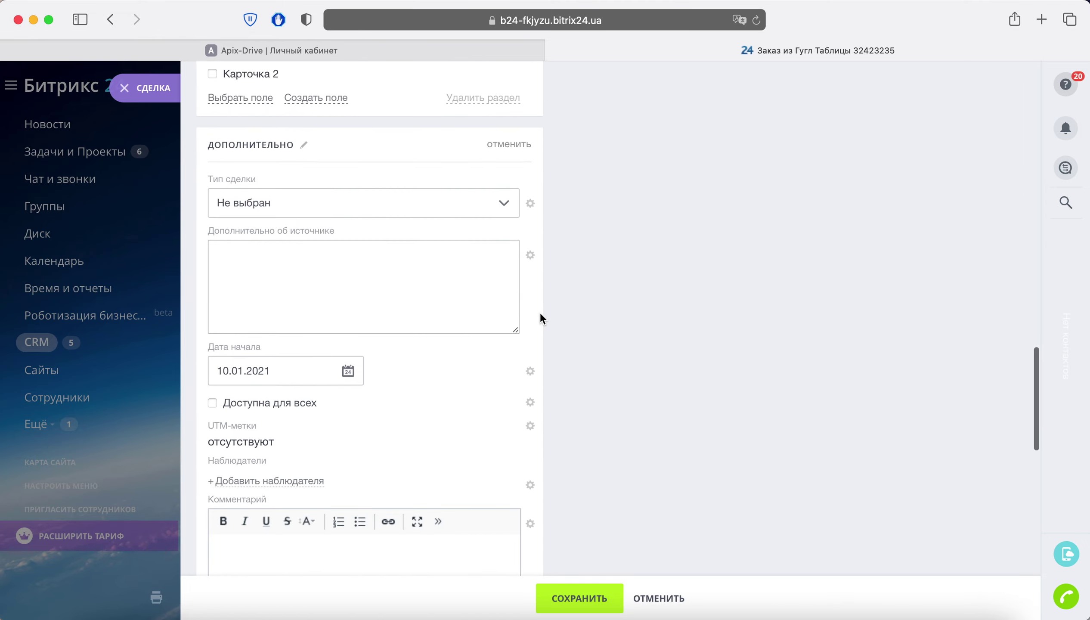
scroll(541, 318, down, 12)
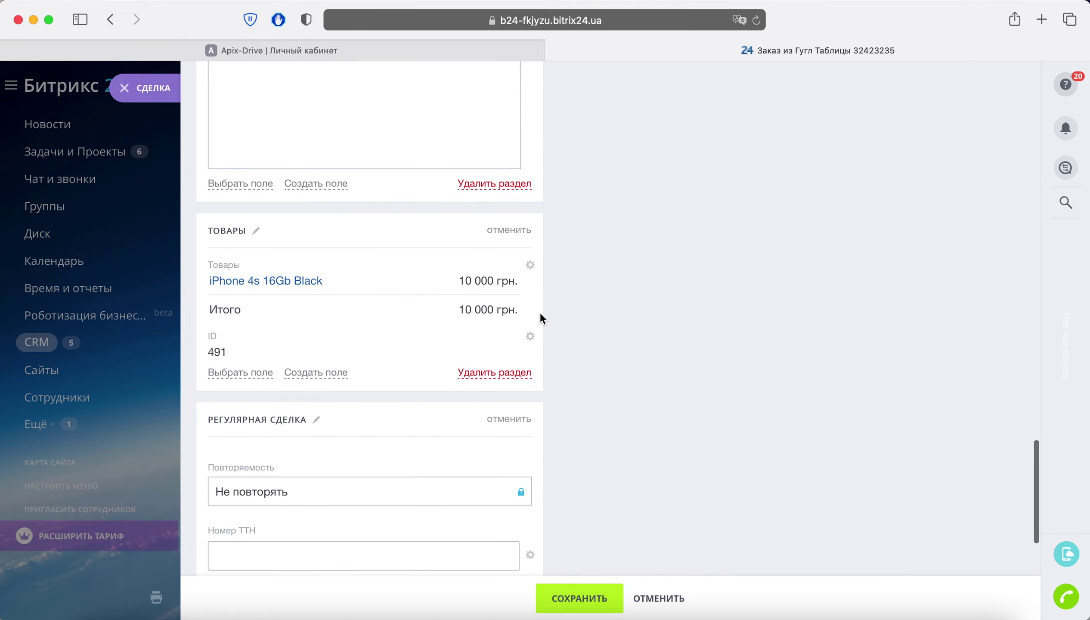
scroll(540, 313, down, 2)
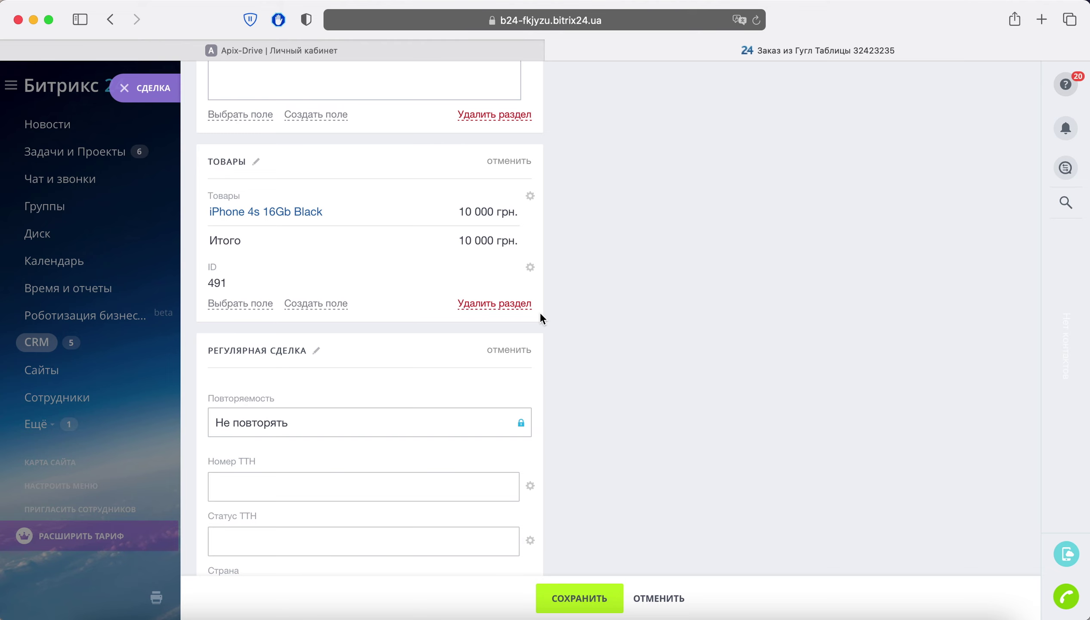
Switch back to ApiX-Drive, finish the Битрикс24 data destination setup and enable automatic updating for the connection.
click(356, 54)
scroll(702, 314, down, 15)
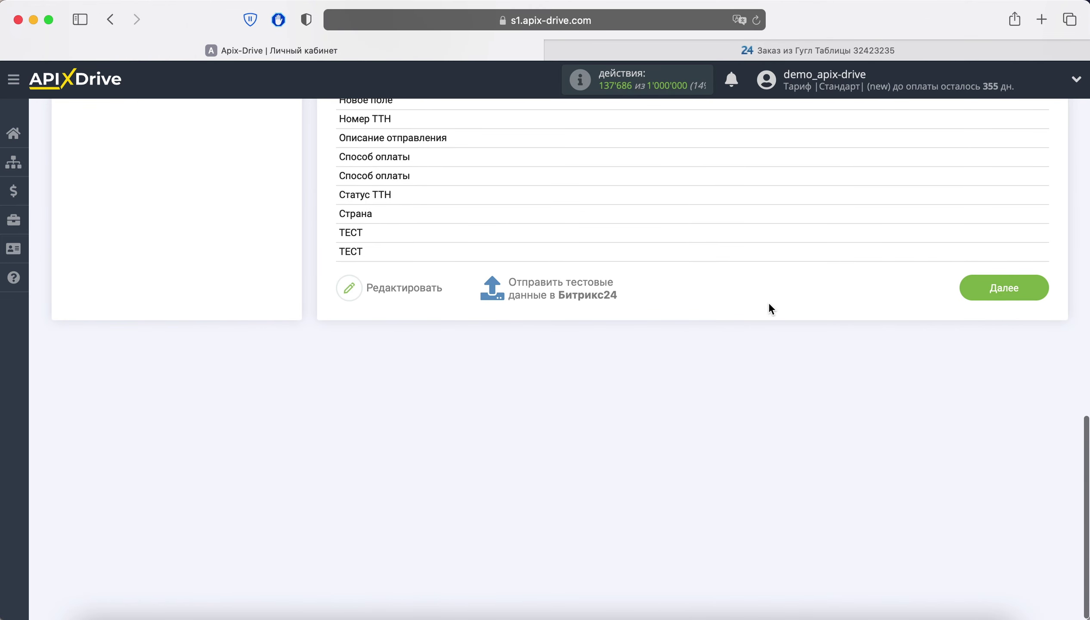
click(1017, 291)
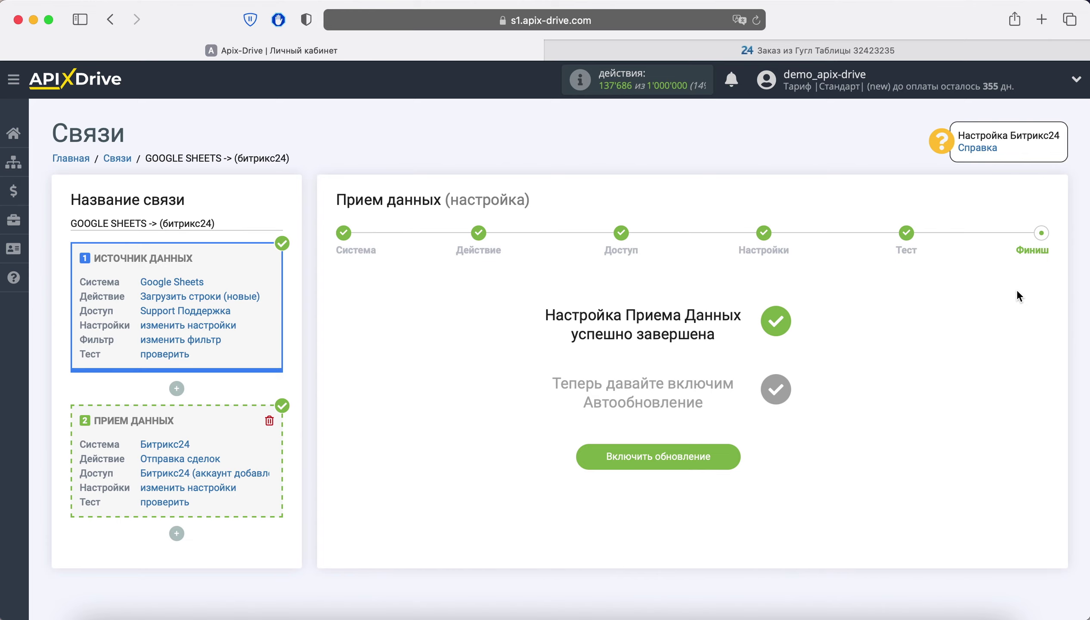
click(711, 454)
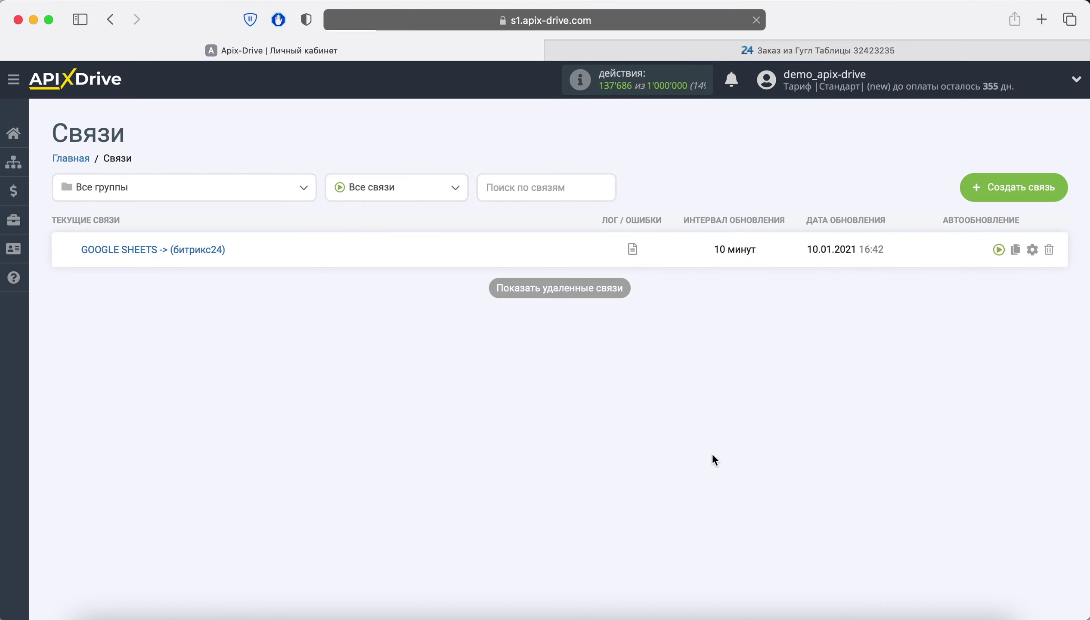
Set the update interval of the GOOGLE SHEETS -> (битрикс24) connection to 5 минут, save it and reload the connections list.
click(1032, 249)
click(568, 352)
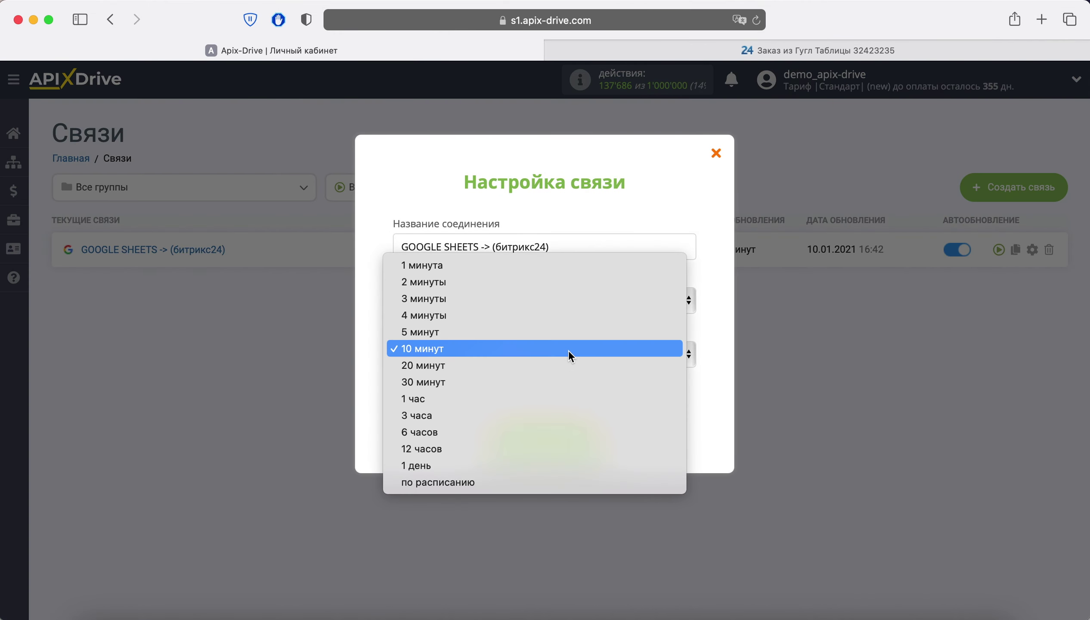
click(550, 334)
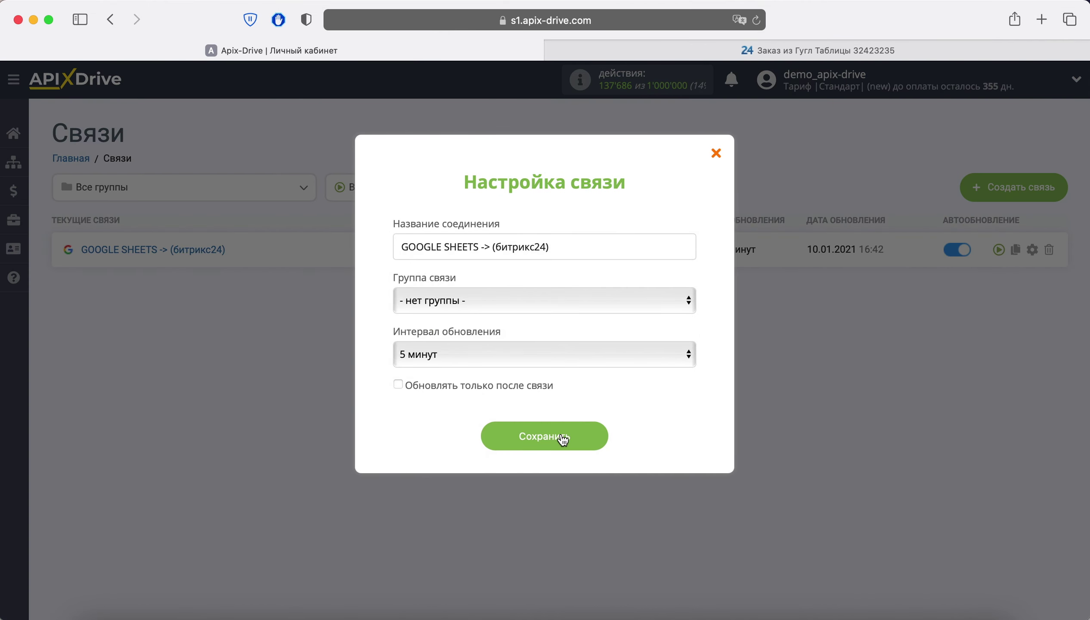
click(757, 21)
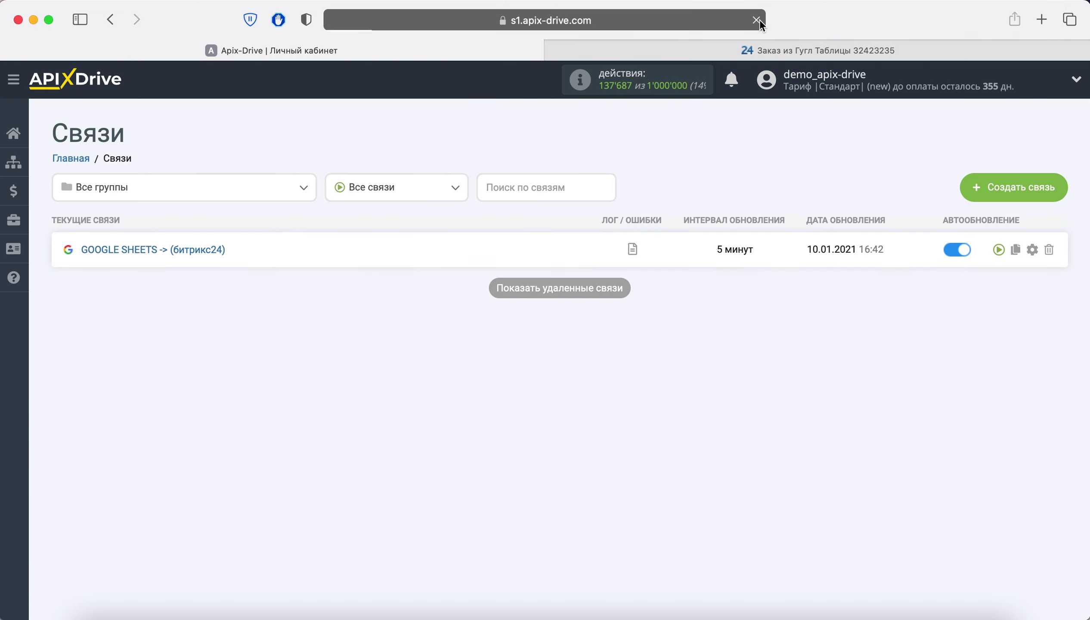